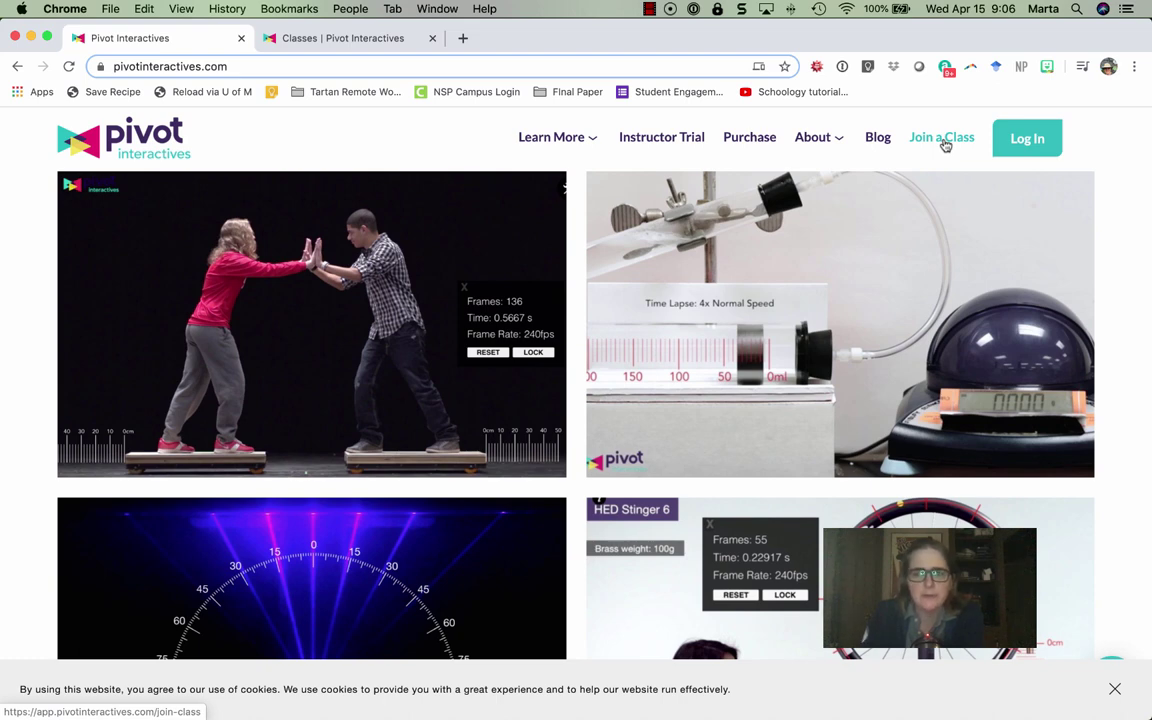
- Visit the Join a Class page, then switch to the My Classes list showing Pendulum Lab (Tartan HS)
{"action": "left_click", "coordinate": [944, 143]}
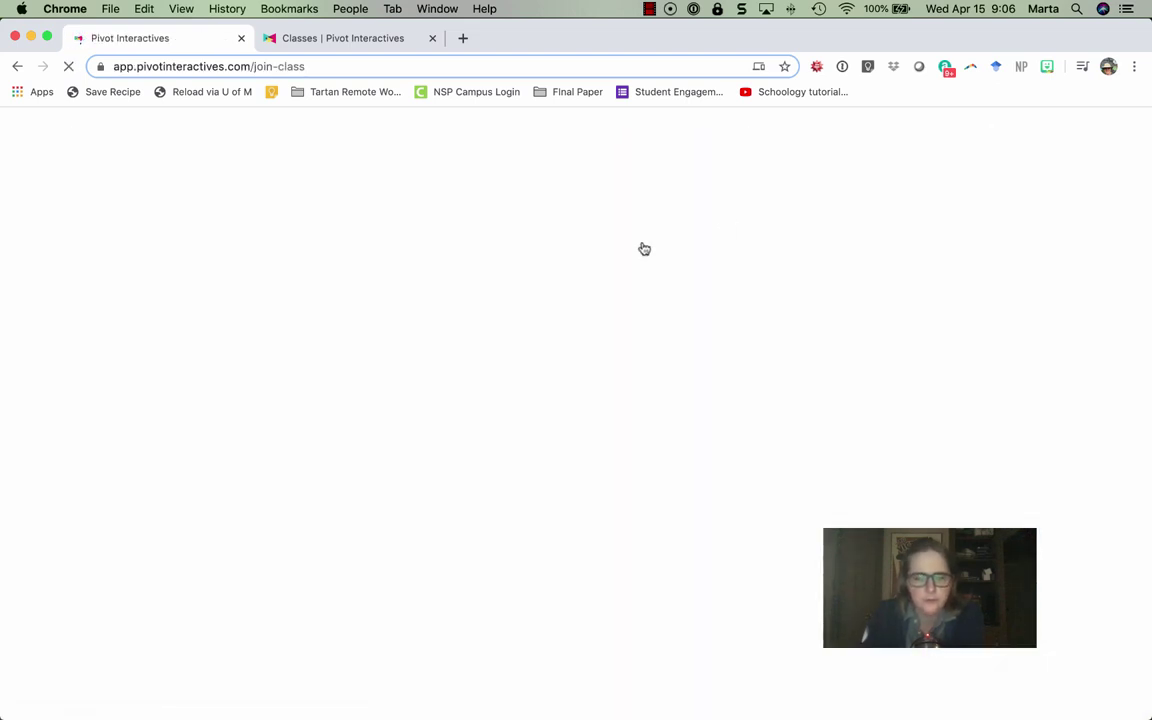
{"action": "left_click", "coordinate": [512, 256]}
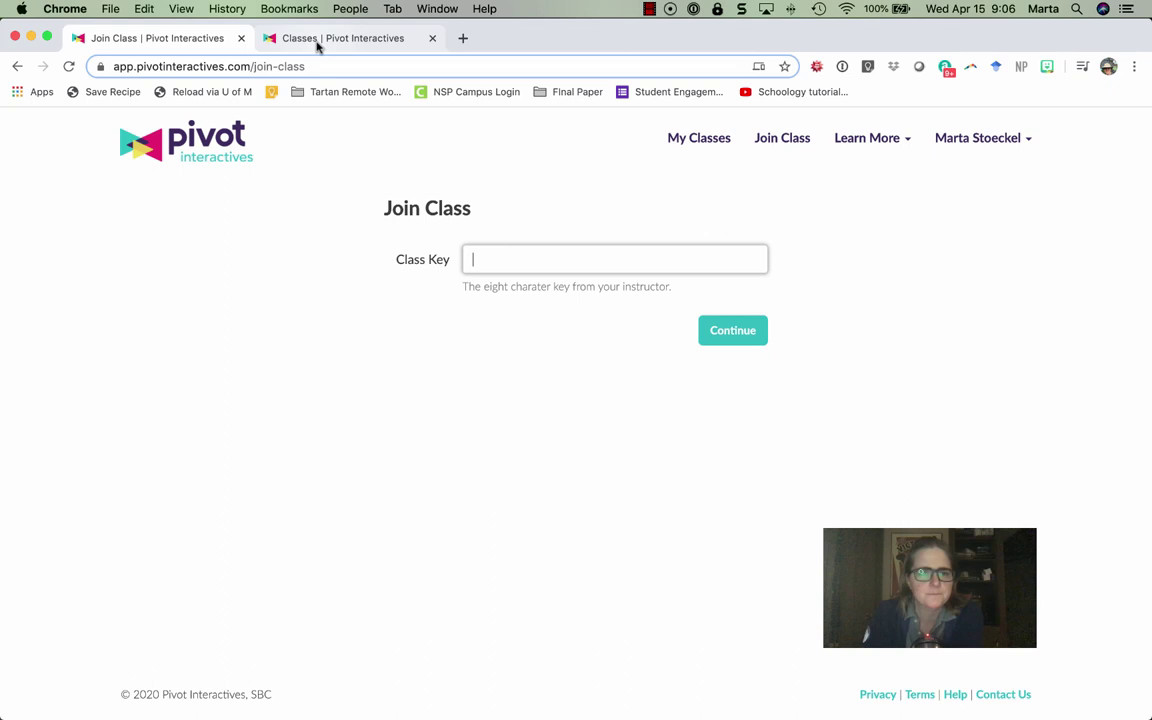
{"action": "left_click", "coordinate": [315, 42]}
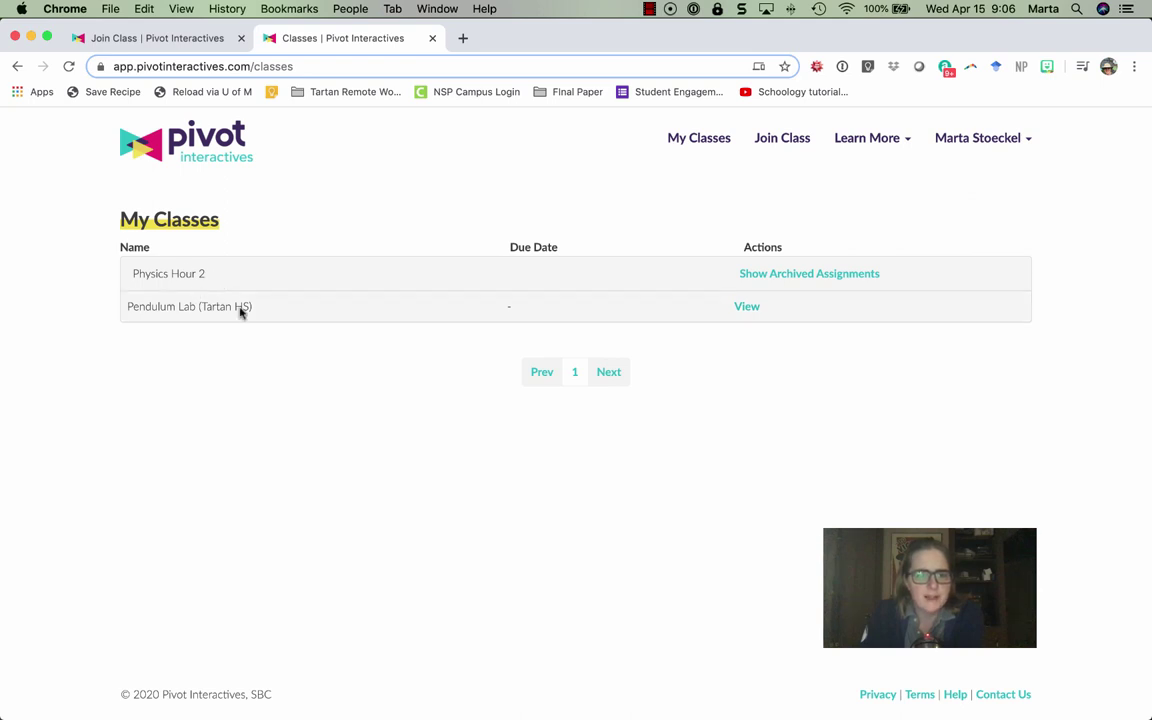
- Open the Pendulum Lab assignment and expand its Instructions section
{"action": "left_click", "coordinate": [746, 308]}
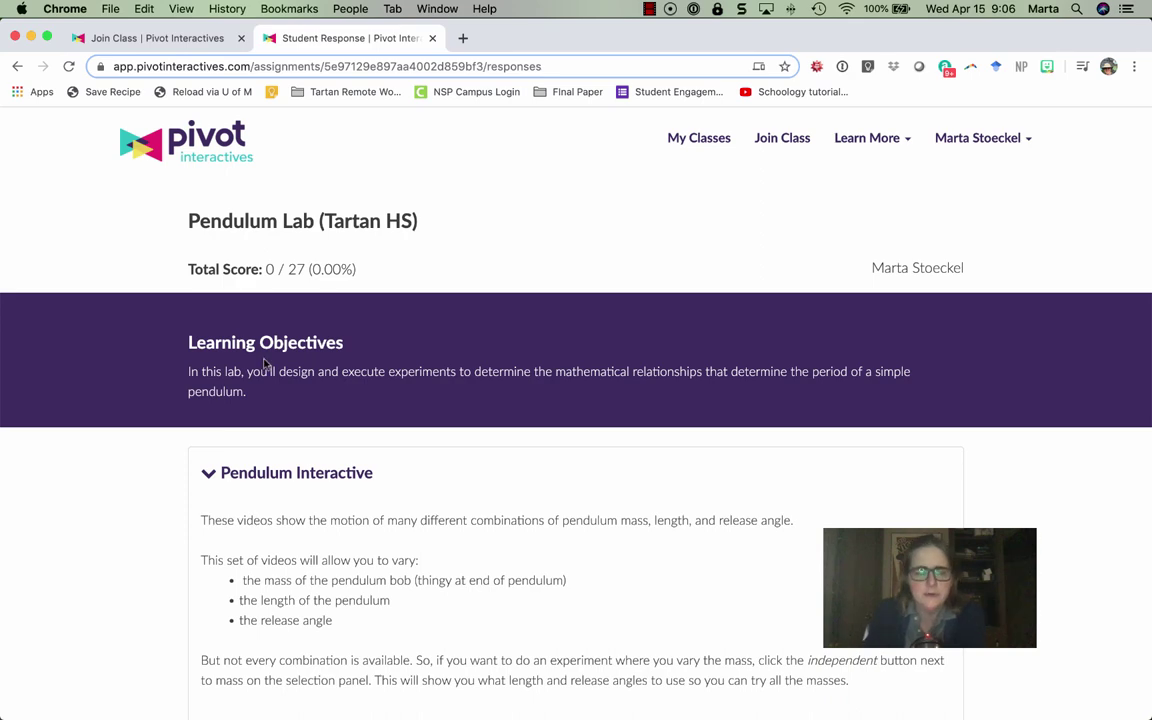
{"action": "scroll", "coordinate": [140, 387], "scroll_direction": "down", "scroll_amount": 5}
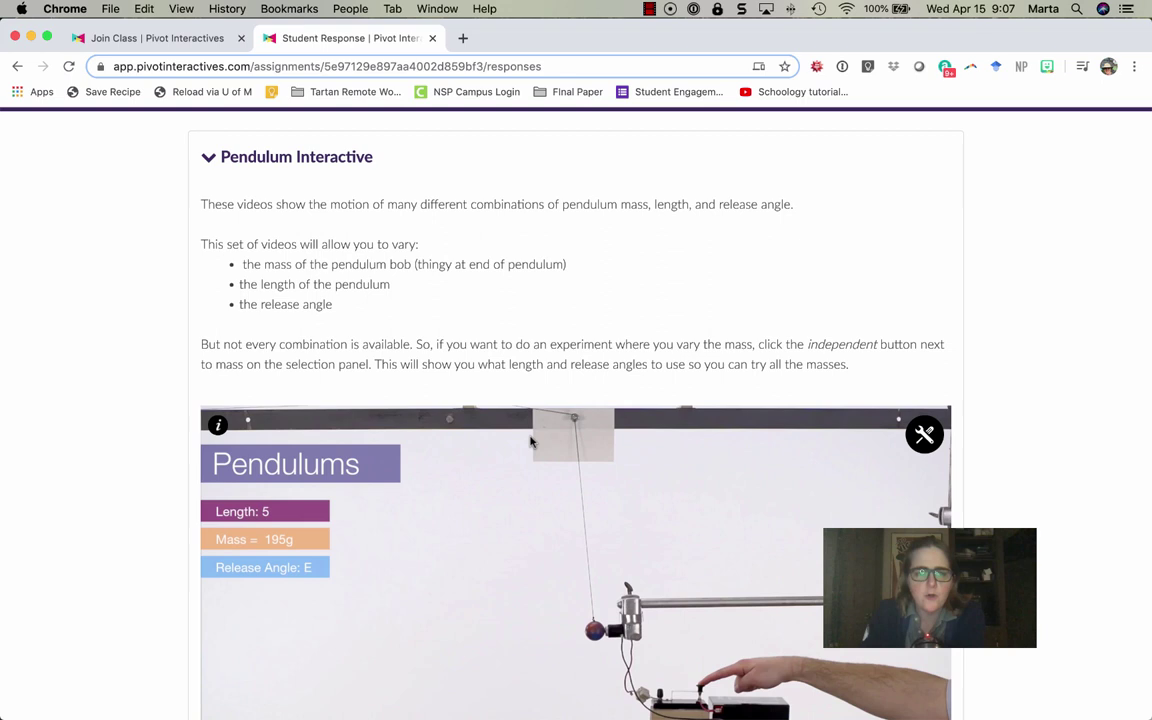
{"action": "scroll", "coordinate": [141, 372], "scroll_direction": "down", "scroll_amount": 2}
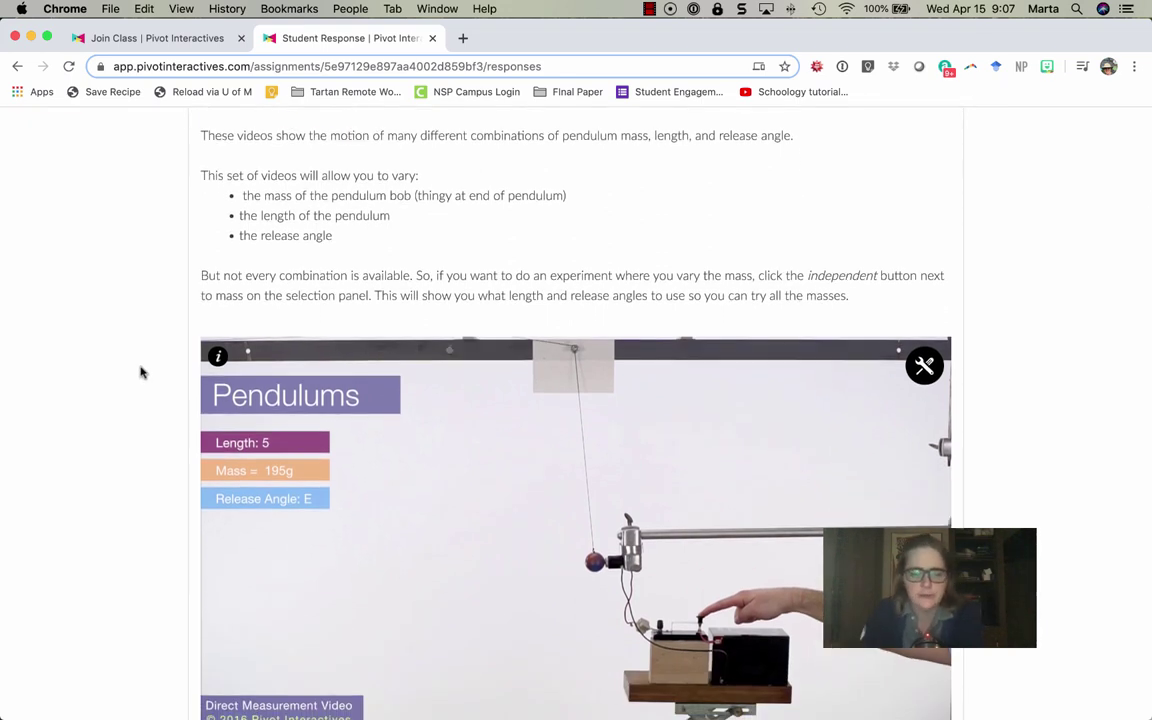
{"action": "scroll", "coordinate": [115, 372], "scroll_direction": "down", "scroll_amount": 5}
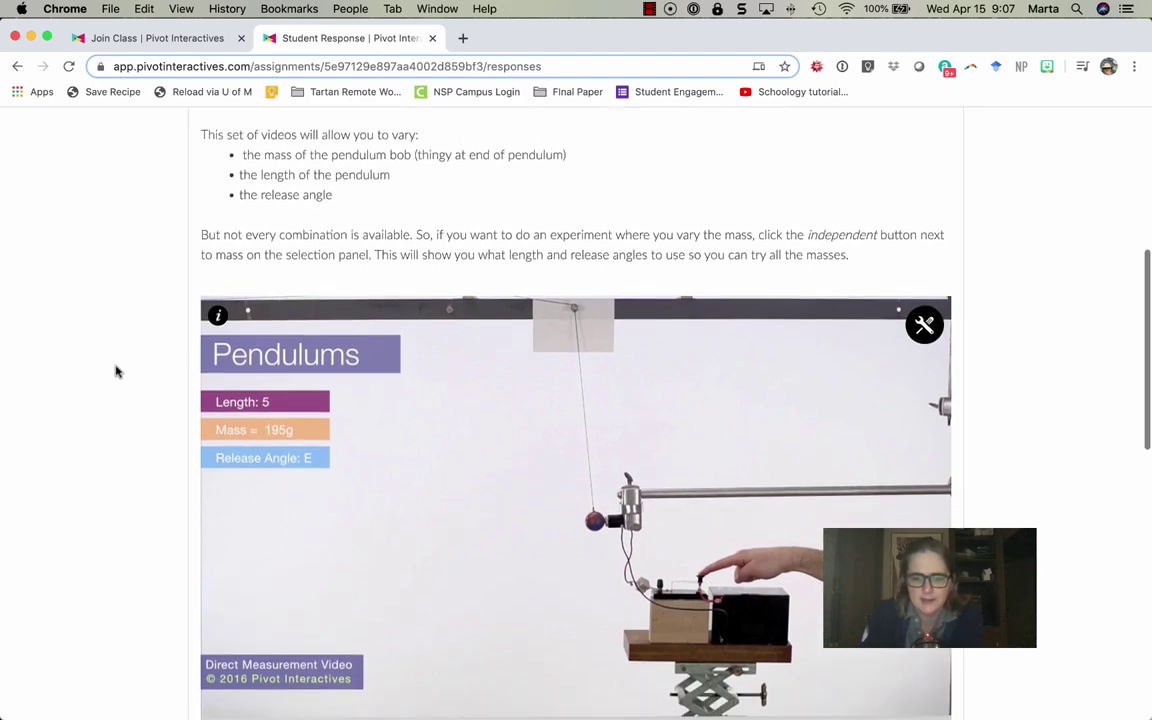
{"action": "scroll", "coordinate": [115, 372], "scroll_direction": "down", "scroll_amount": 10}
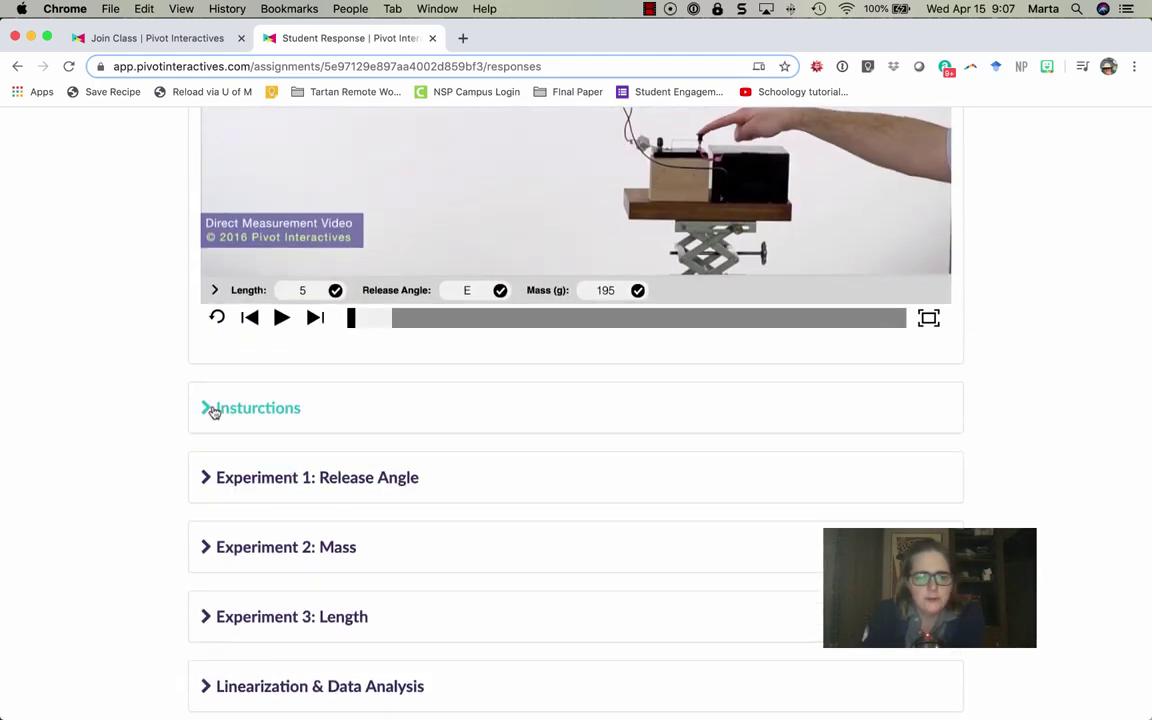
{"action": "left_click", "coordinate": [213, 410]}
- Expand Experiment 1: Release Angle and look over its data table and graph
{"action": "scroll", "coordinate": [102, 417], "scroll_direction": "down", "scroll_amount": 4}
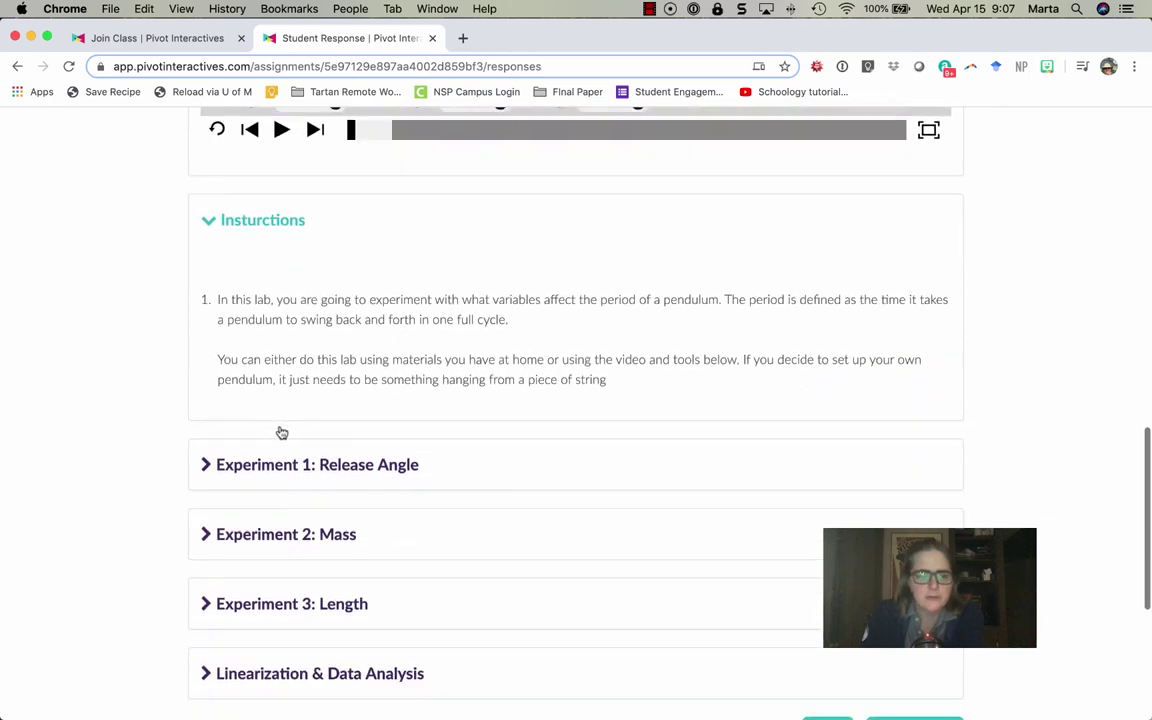
{"action": "scroll", "coordinate": [200, 430], "scroll_direction": "down", "scroll_amount": 4}
{"action": "left_click", "coordinate": [222, 340]}
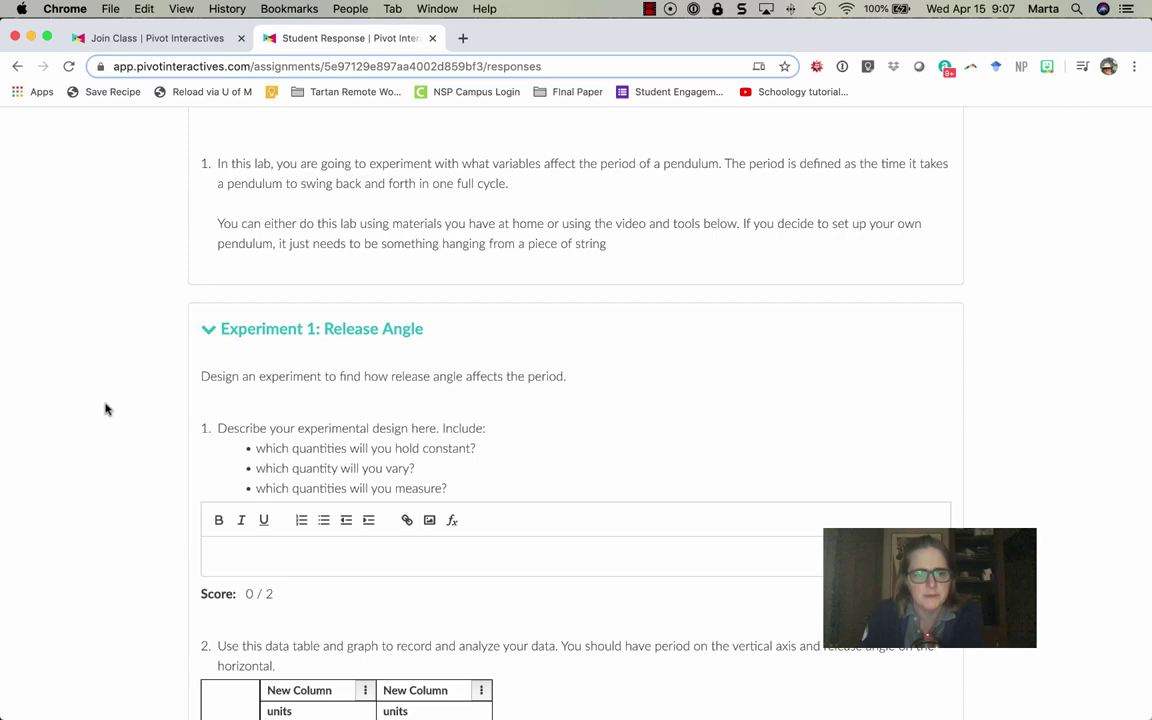
{"action": "scroll", "coordinate": [57, 395], "scroll_direction": "down", "scroll_amount": 10}
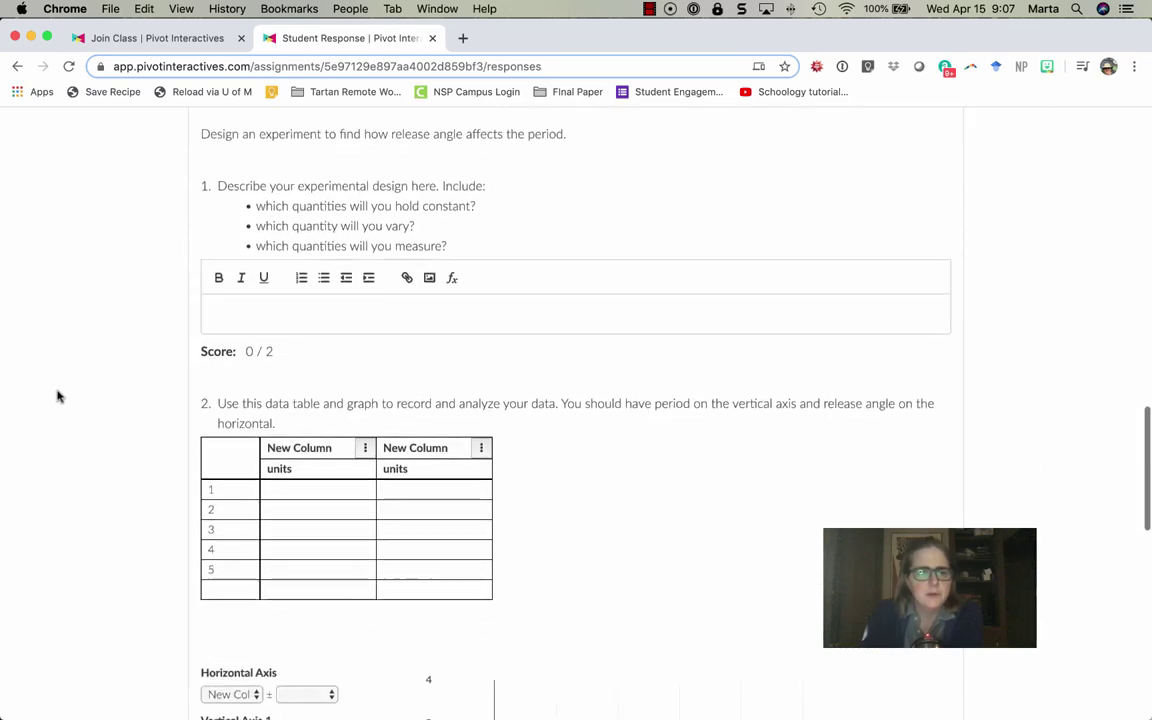
{"action": "scroll", "coordinate": [57, 397], "scroll_direction": "down", "scroll_amount": 8}
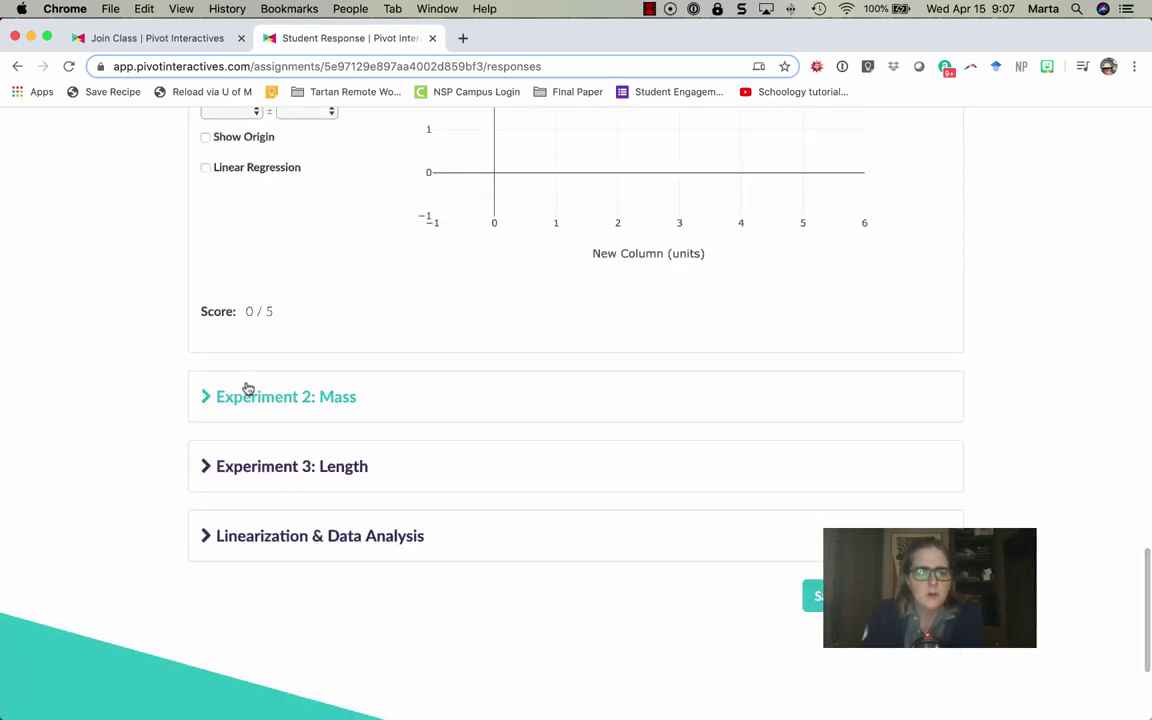
{"action": "scroll", "coordinate": [44, 370], "scroll_direction": "up", "scroll_amount": 5}
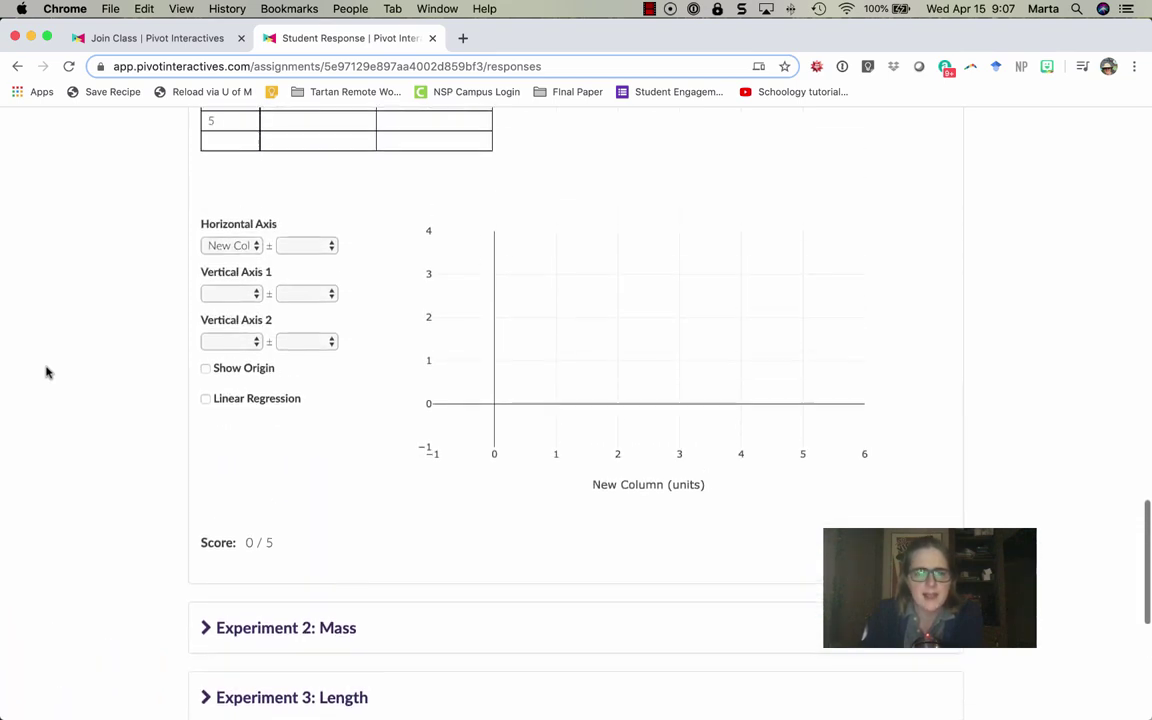
{"action": "scroll", "coordinate": [306, 404], "scroll_direction": "up", "scroll_amount": 7}
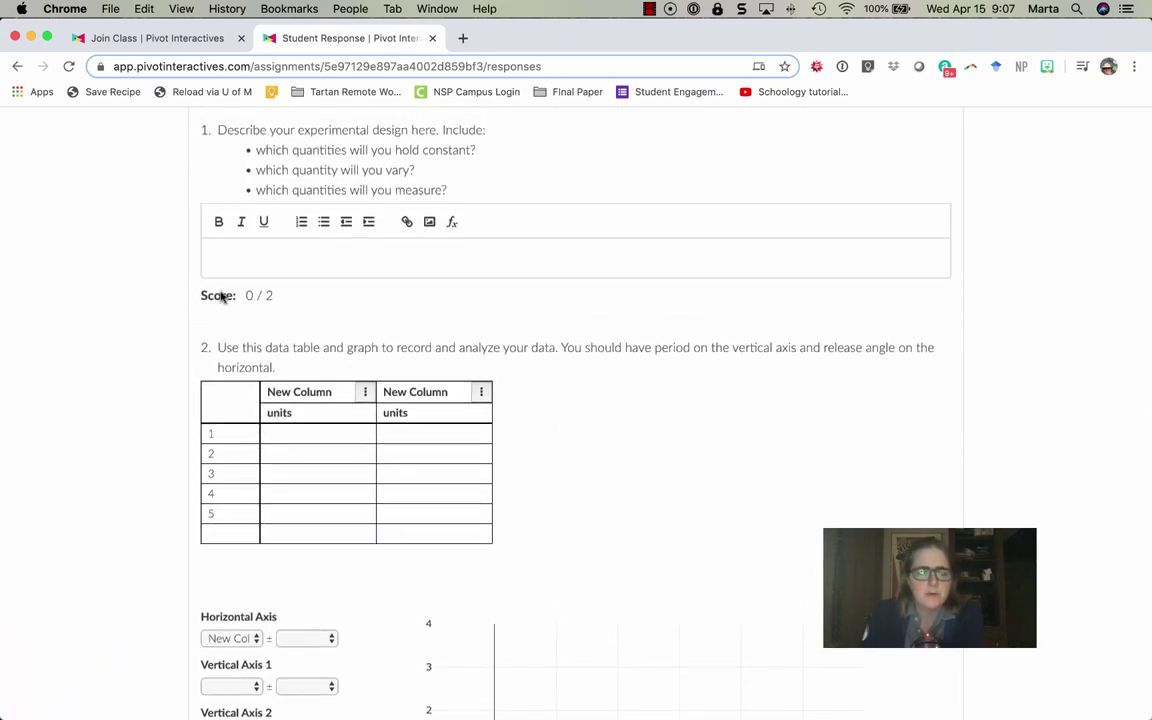
{"action": "scroll", "coordinate": [190, 294], "scroll_direction": "down", "scroll_amount": 1}
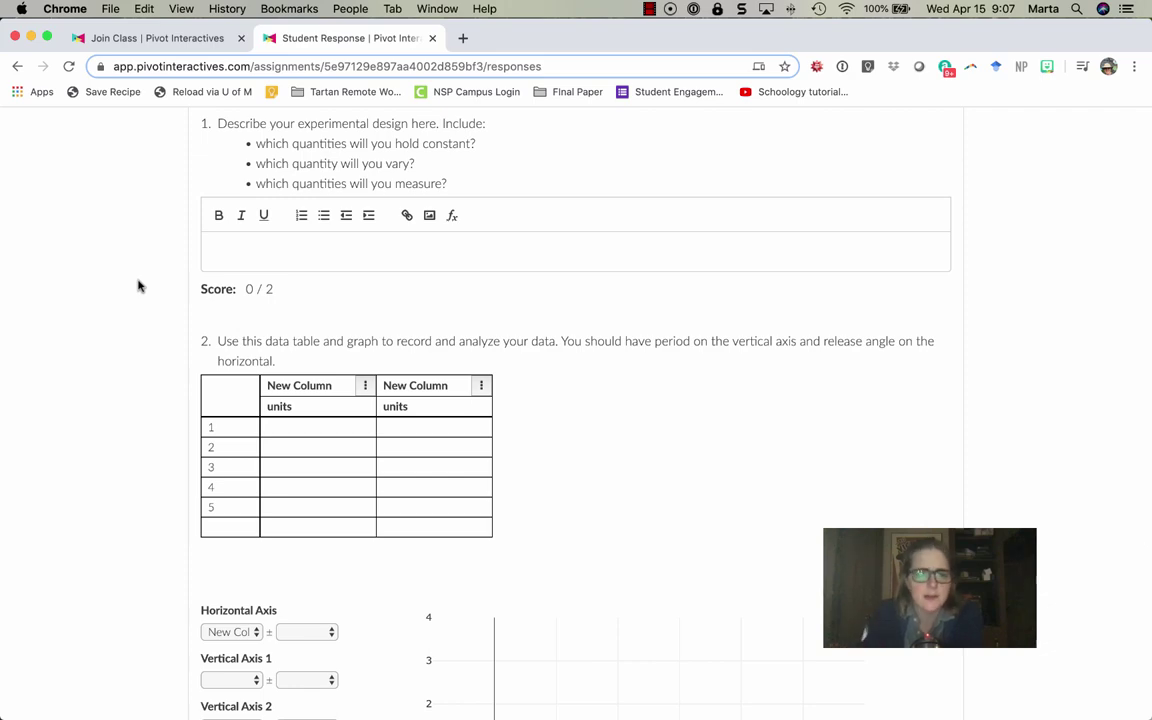
{"action": "scroll", "coordinate": [139, 287], "scroll_direction": "up", "scroll_amount": 5}
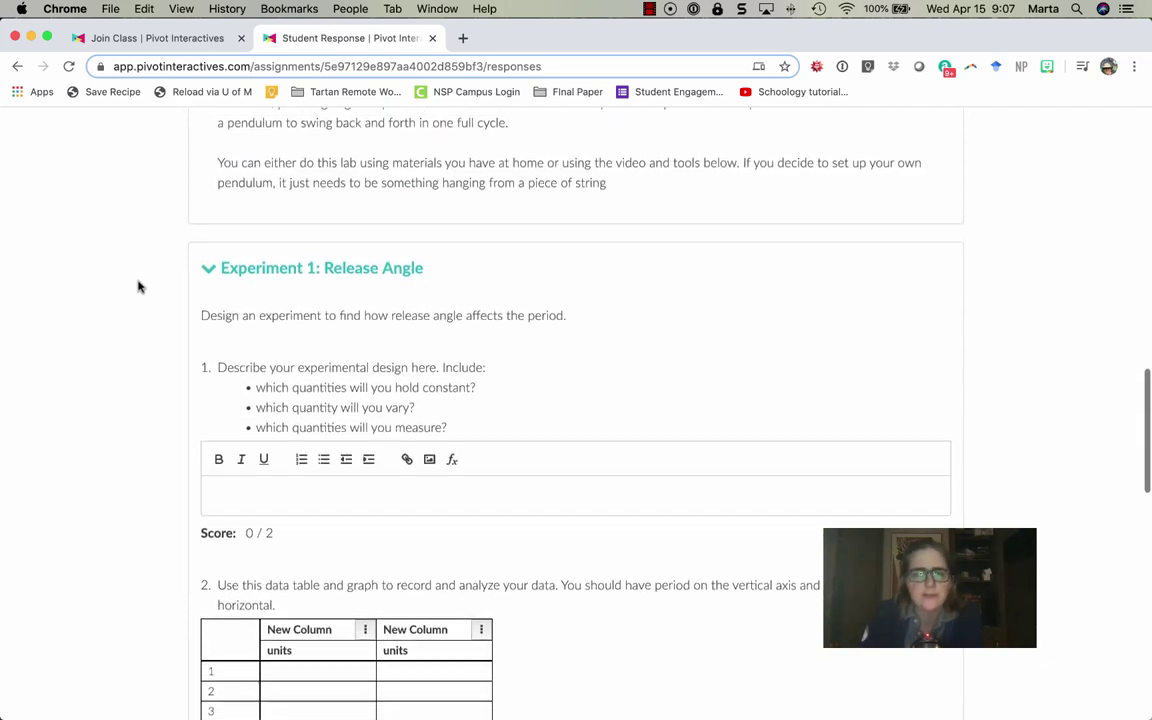
{"action": "scroll", "coordinate": [139, 287], "scroll_direction": "up", "scroll_amount": 8}
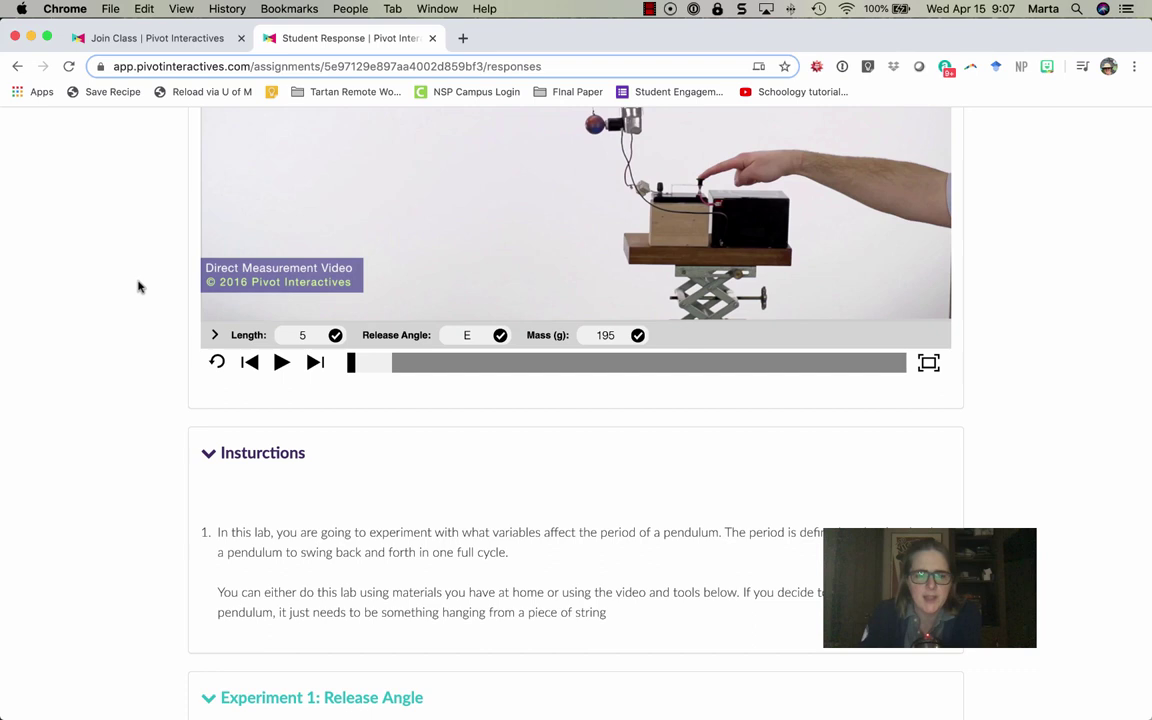
- Reveal the Length, Release Angle and Mass choices under the pendulum video
{"action": "scroll", "coordinate": [139, 287], "scroll_direction": "up", "scroll_amount": 5}
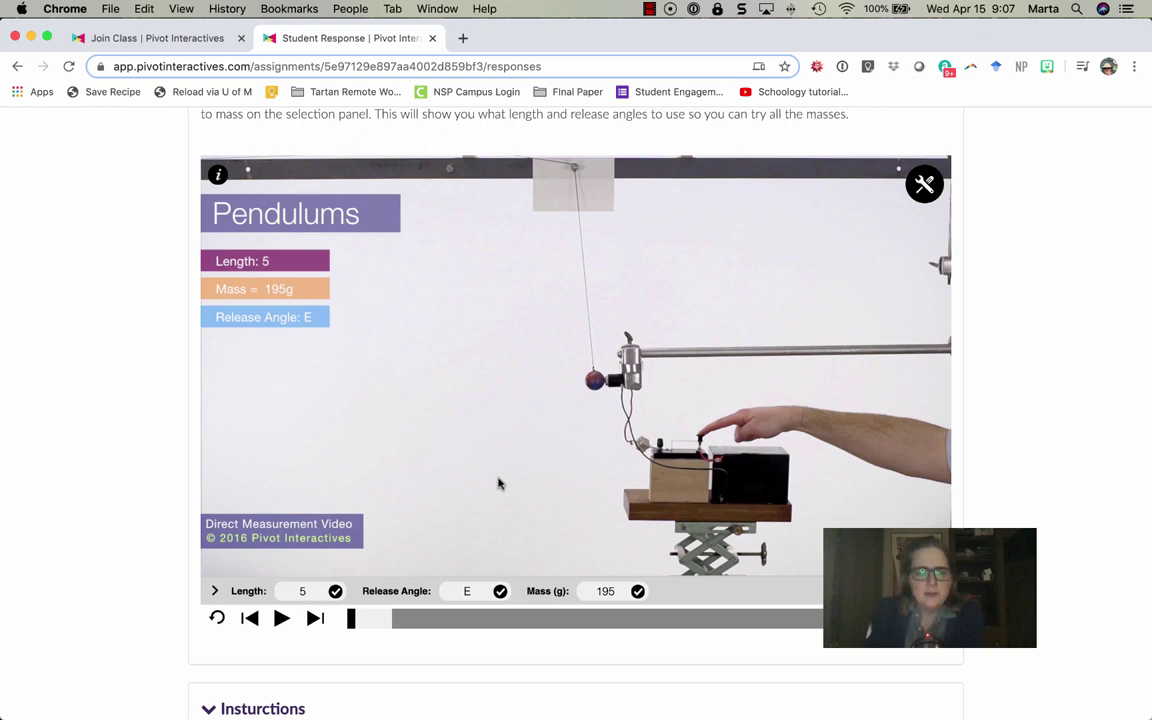
{"action": "left_click", "coordinate": [214, 592]}
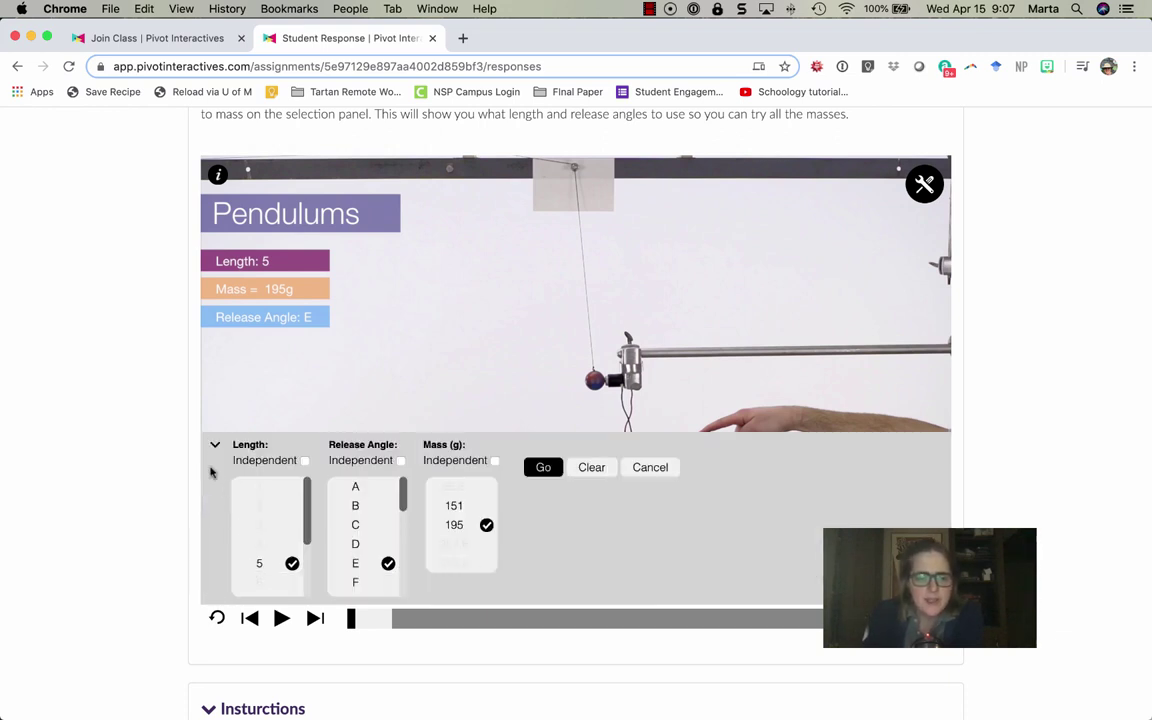
- Load the Length 5, Release Angle A, Mass 195 g pendulum video and play it
{"action": "left_click", "coordinate": [359, 487]}
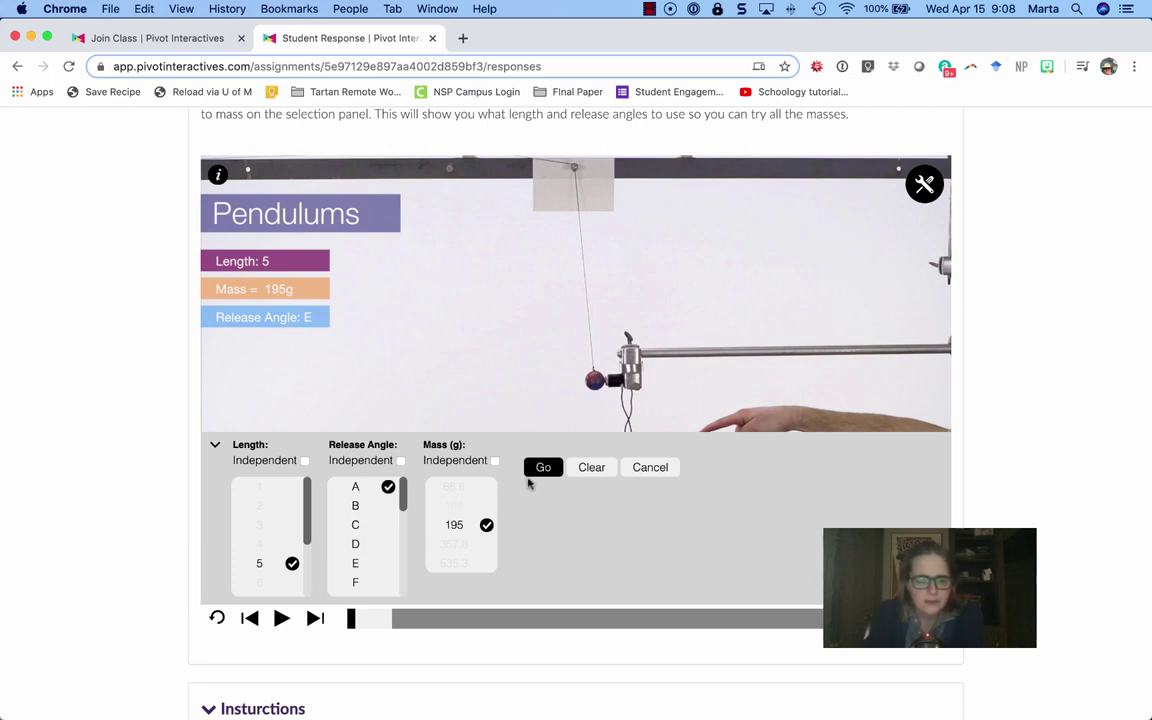
{"action": "left_click", "coordinate": [541, 468]}
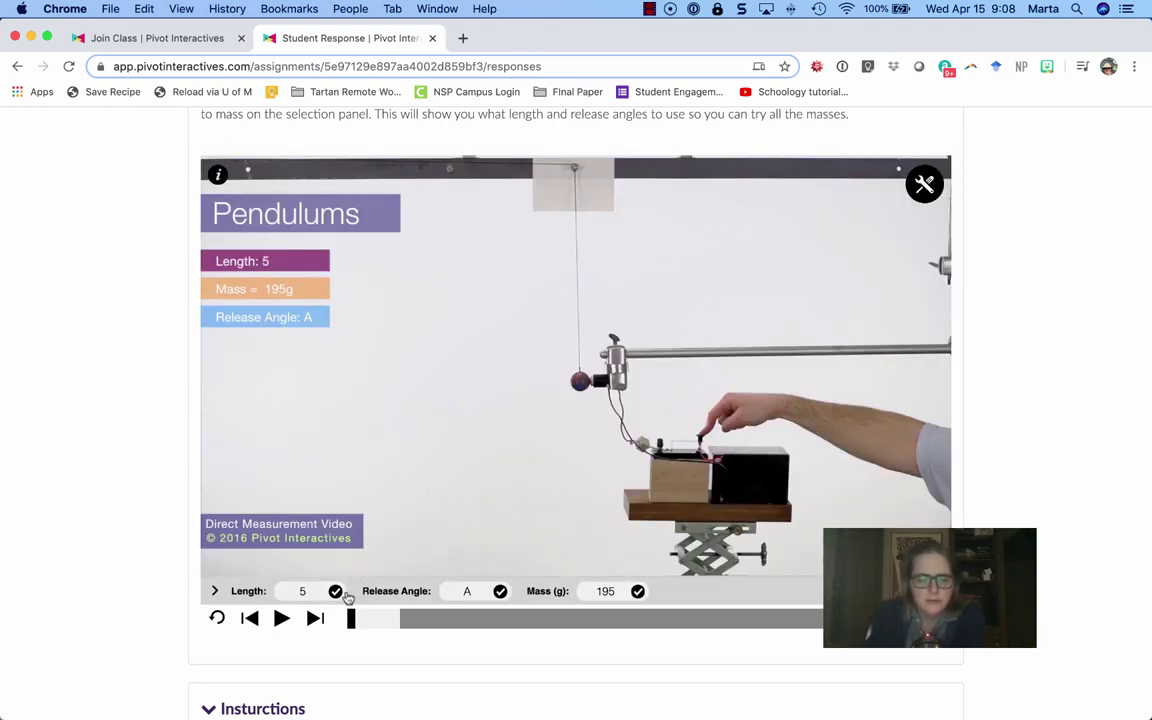
{"action": "left_click", "coordinate": [282, 619]}
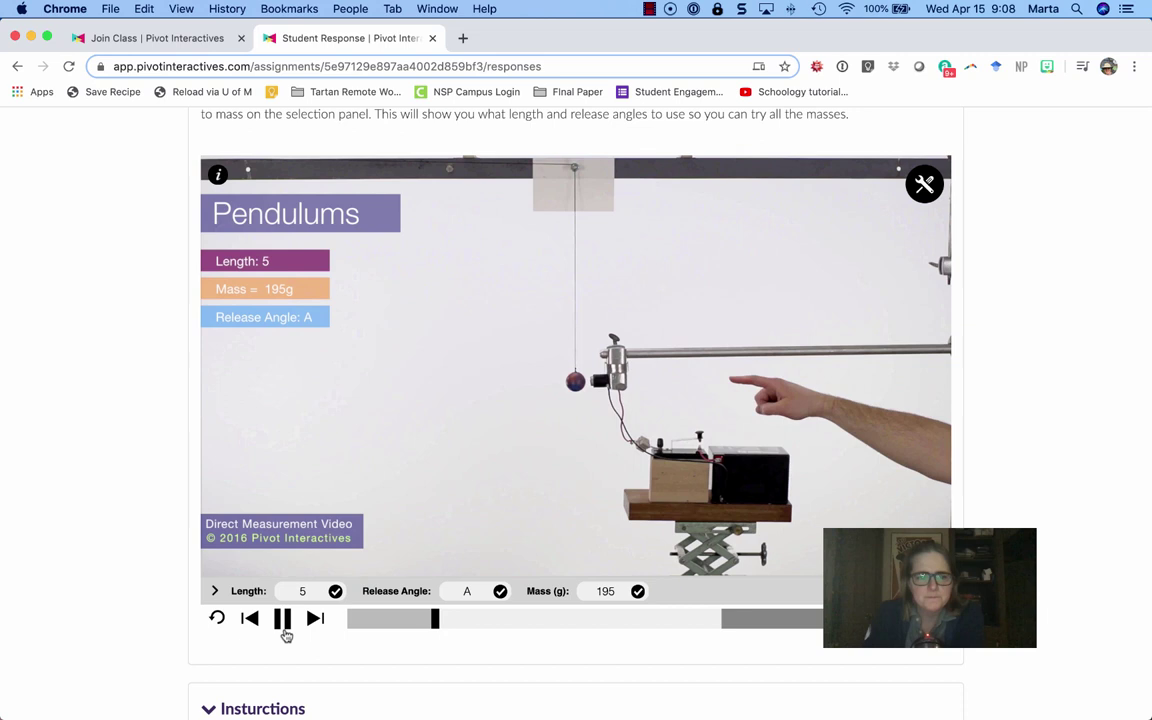
{"action": "scroll", "coordinate": [400, 480], "scroll_direction": "up", "scroll_amount": 1}
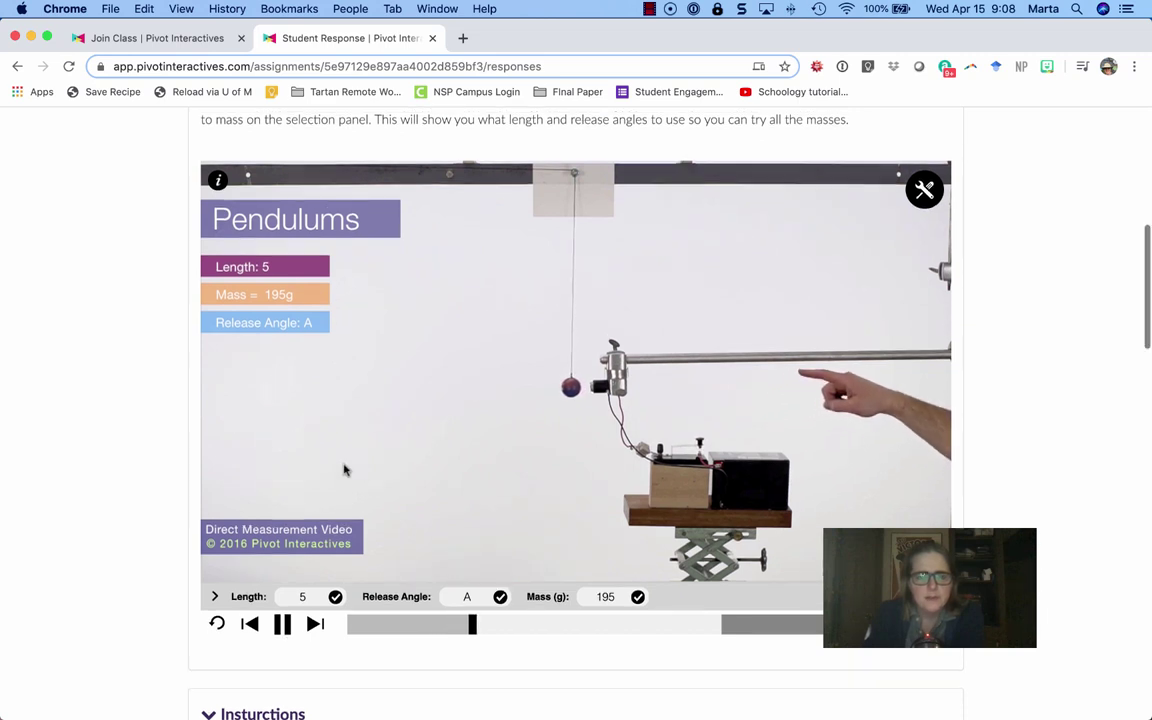
- Pause the release angle A video mid-swing
{"action": "left_click", "coordinate": [283, 624]}
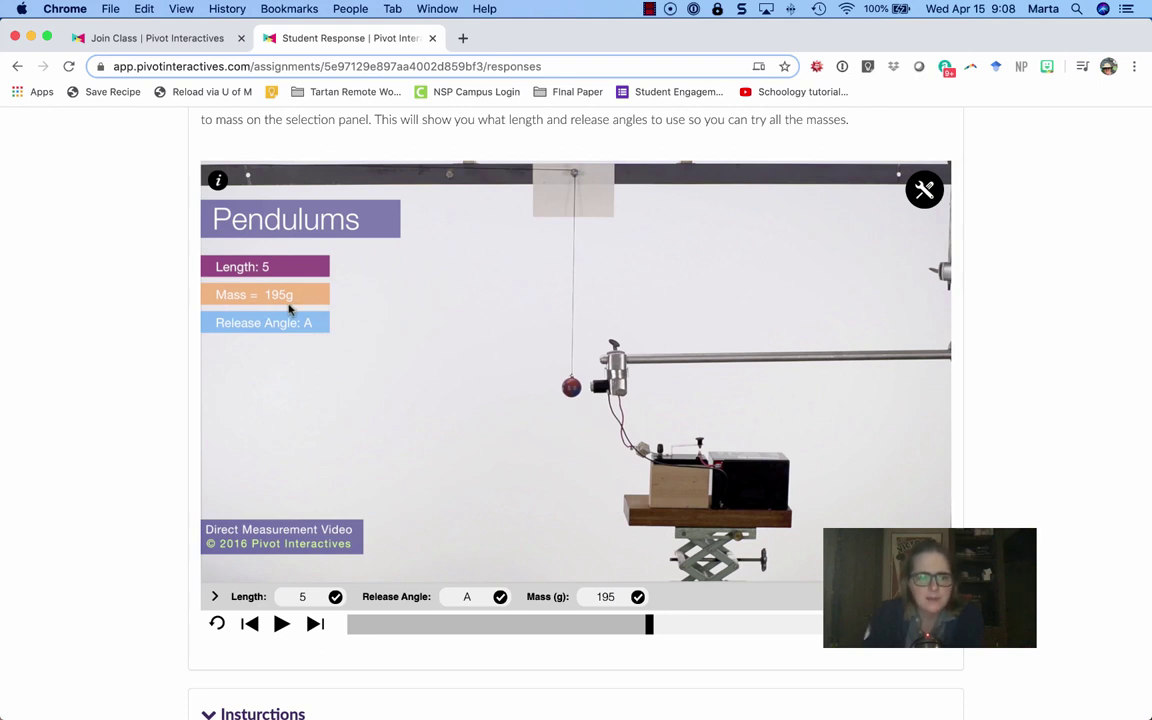
{"action": "scroll", "coordinate": [289, 310], "scroll_direction": "down", "scroll_amount": 1}
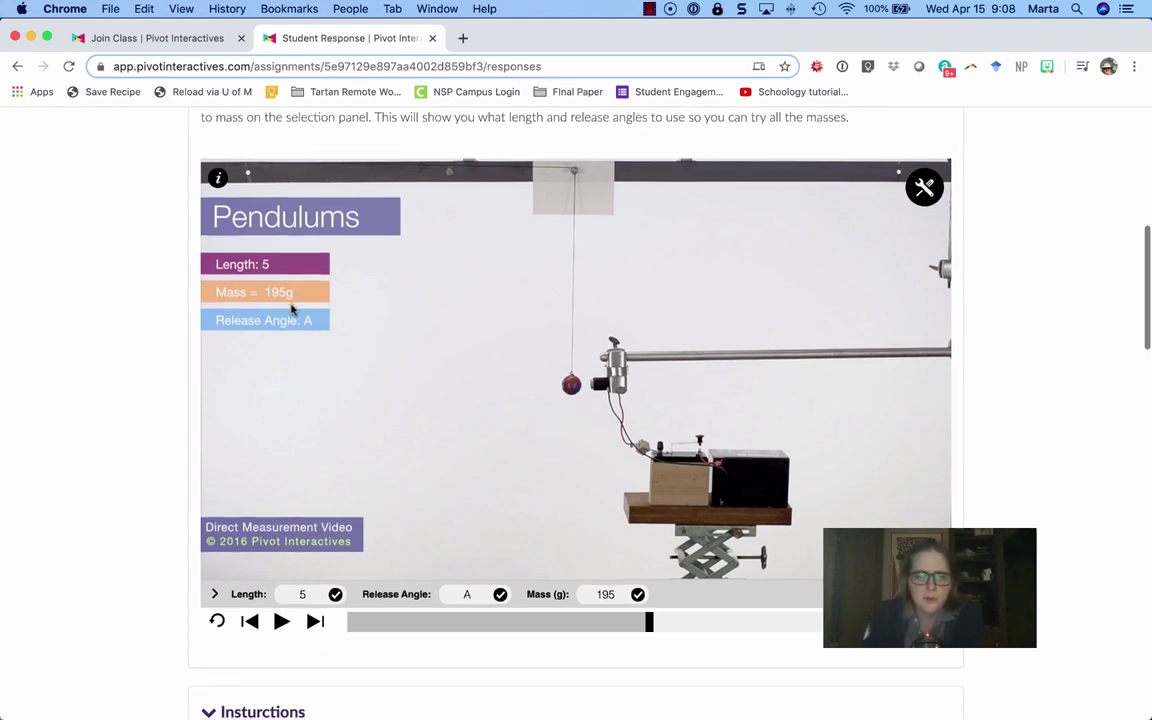
- Place the measuring ruler over the video along the pendulum string
{"action": "left_click", "coordinate": [924, 196]}
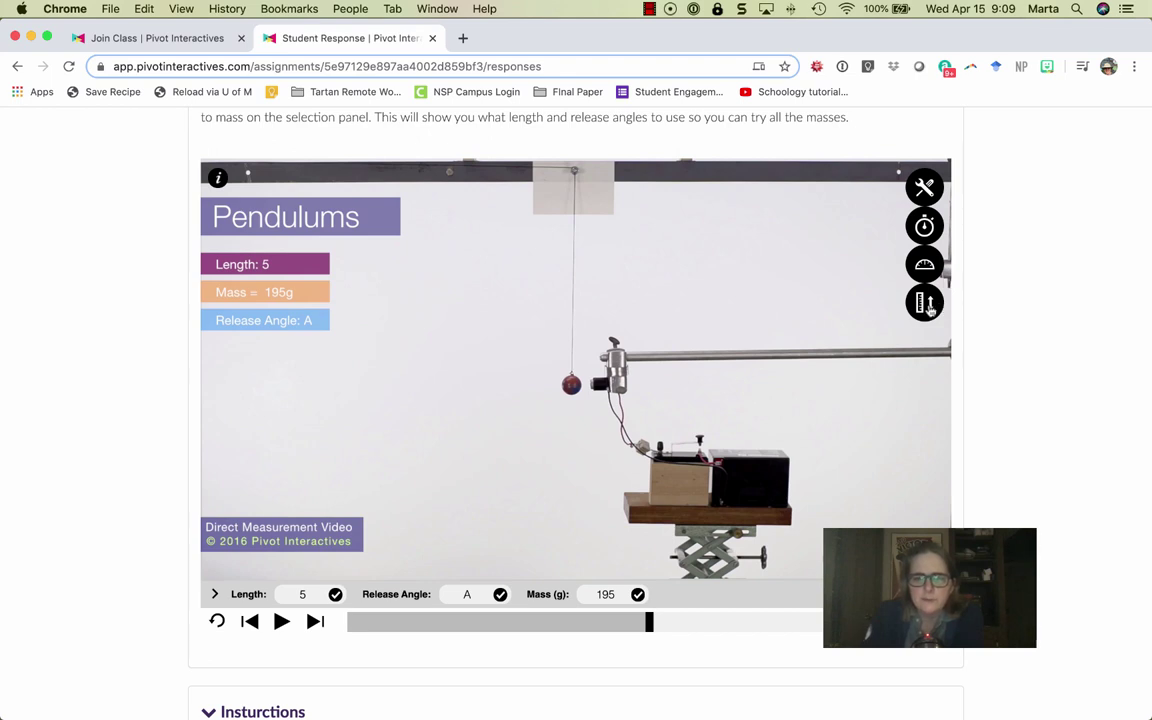
{"action": "left_click", "coordinate": [929, 309]}
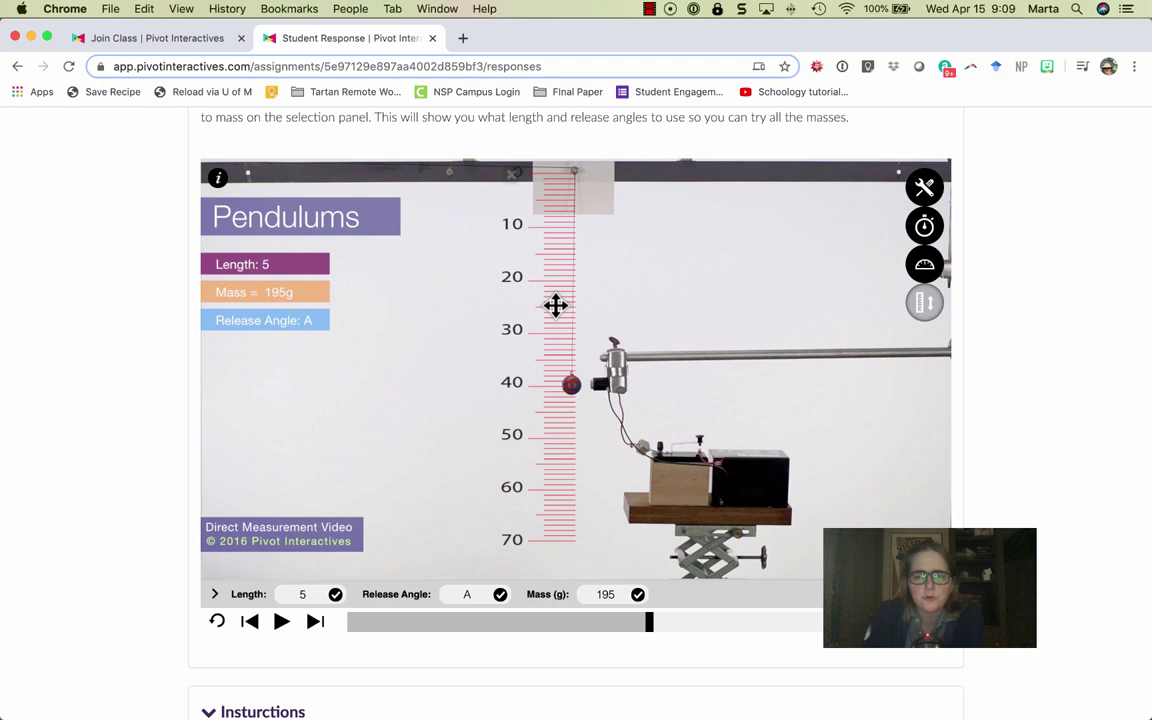
{"action": "mouse_move", "coordinate": [556, 305]}
{"action": "left_mouse_down"}
{"action": "mouse_move", "coordinate": [483, 316]}
{"action": "mouse_move", "coordinate": [478, 332]}
{"action": "mouse_move", "coordinate": [575, 365]}
{"action": "mouse_move", "coordinate": [612, 321]}
{"action": "mouse_move", "coordinate": [550, 301]}
{"action": "left_mouse_up"}
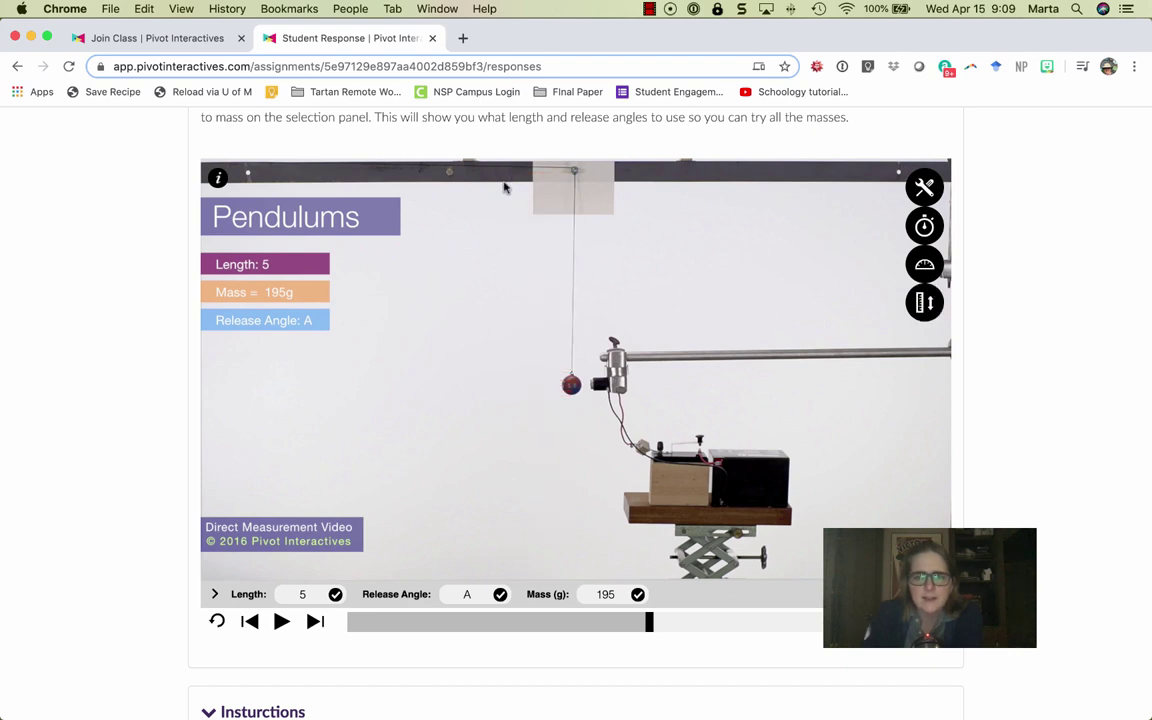
- Add the protractor, shrink it and centre it on the pendulum's pivot
{"action": "left_click", "coordinate": [922, 264]}
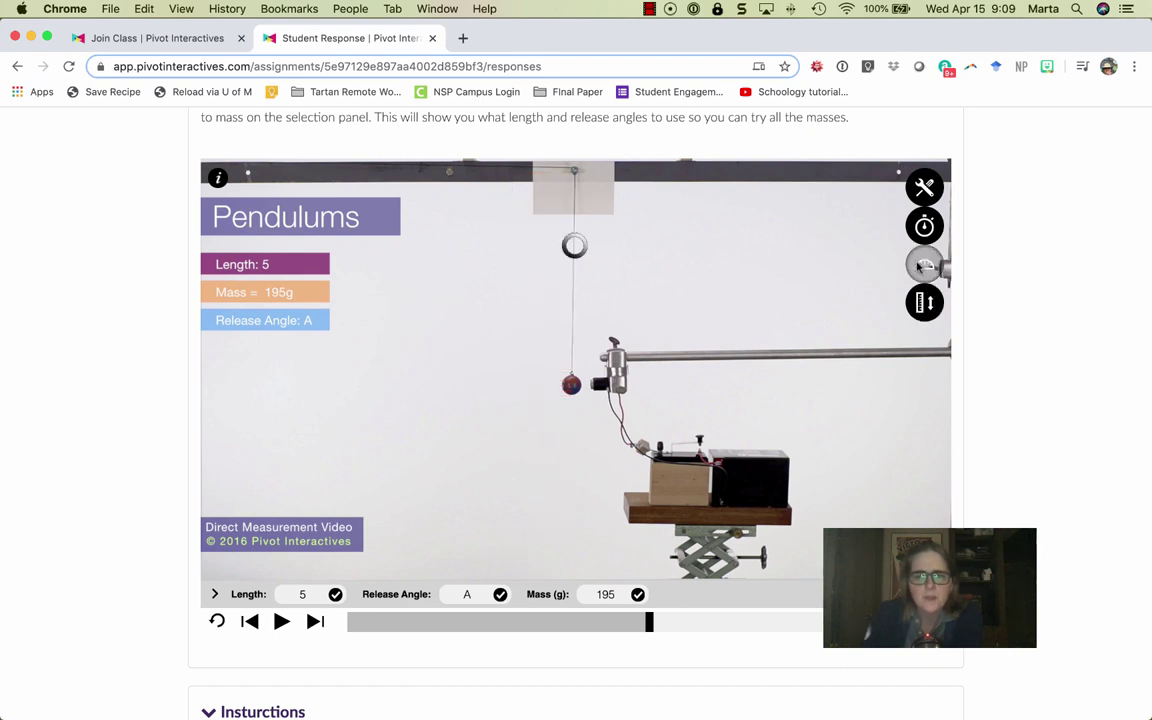
{"action": "mouse_move", "coordinate": [571, 195]}
{"action": "left_mouse_down"}
{"action": "mouse_move", "coordinate": [571, 242]}
{"action": "mouse_move", "coordinate": [571, 197]}
{"action": "left_mouse_up"}
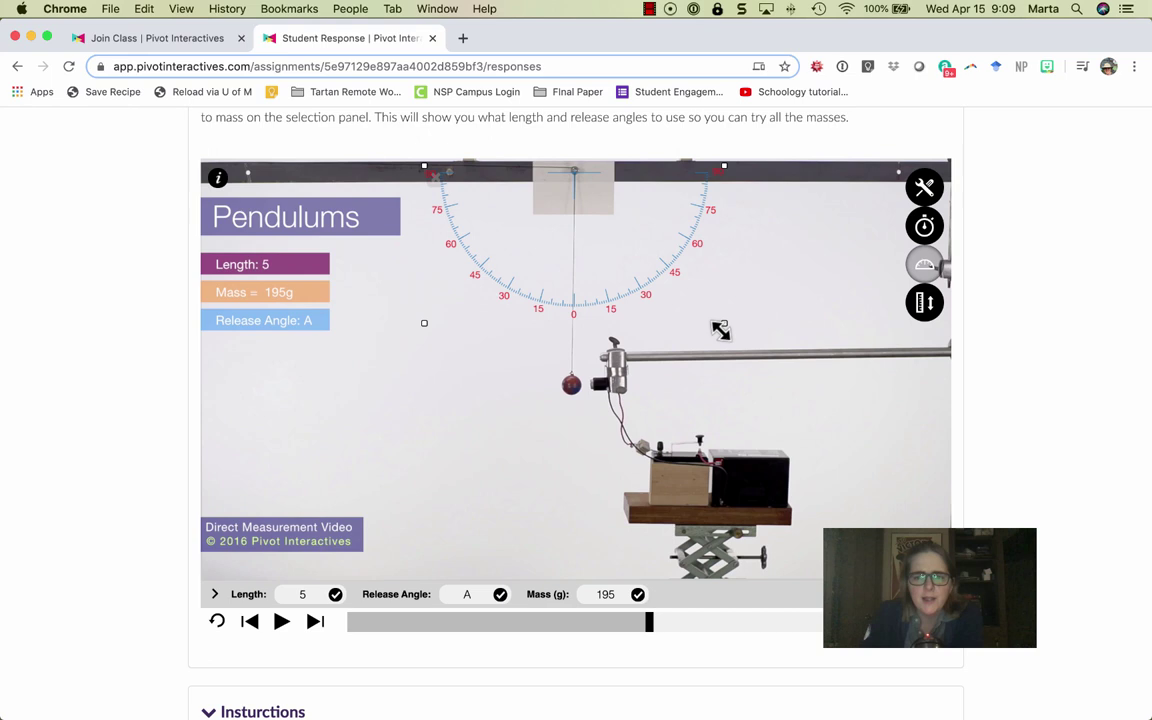
{"action": "left_click_drag", "start_coordinate": [720, 330], "coordinate": [648, 305]}
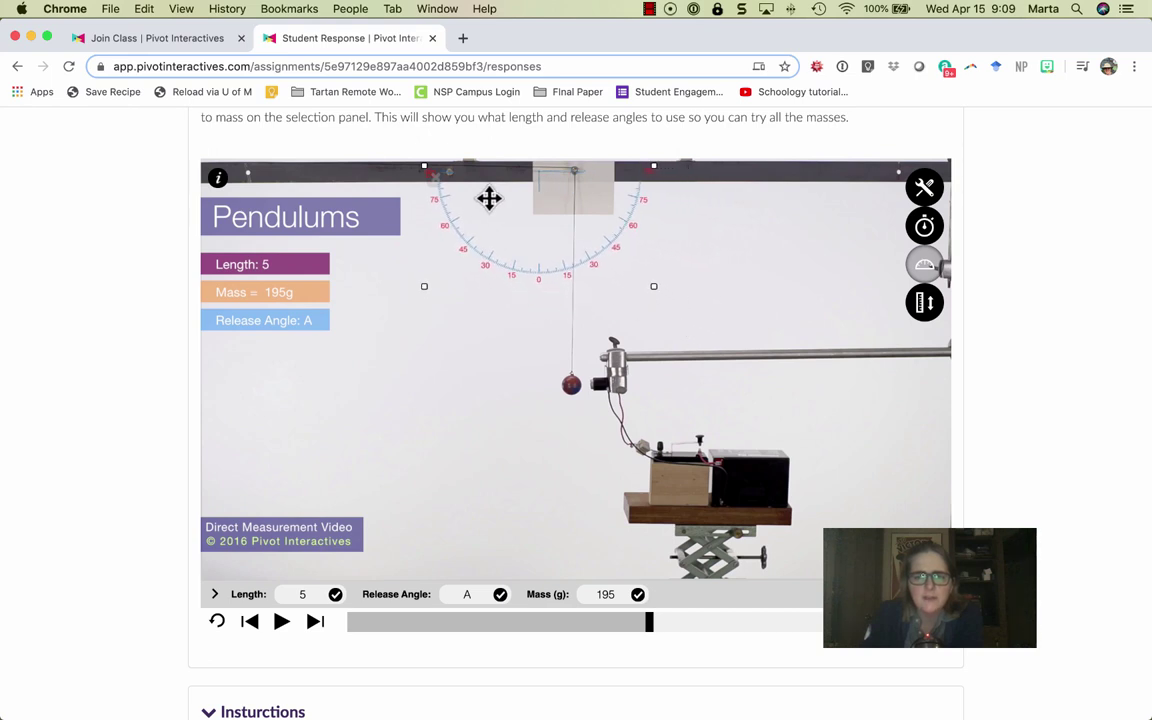
{"action": "left_click_drag", "start_coordinate": [489, 198], "coordinate": [525, 201]}
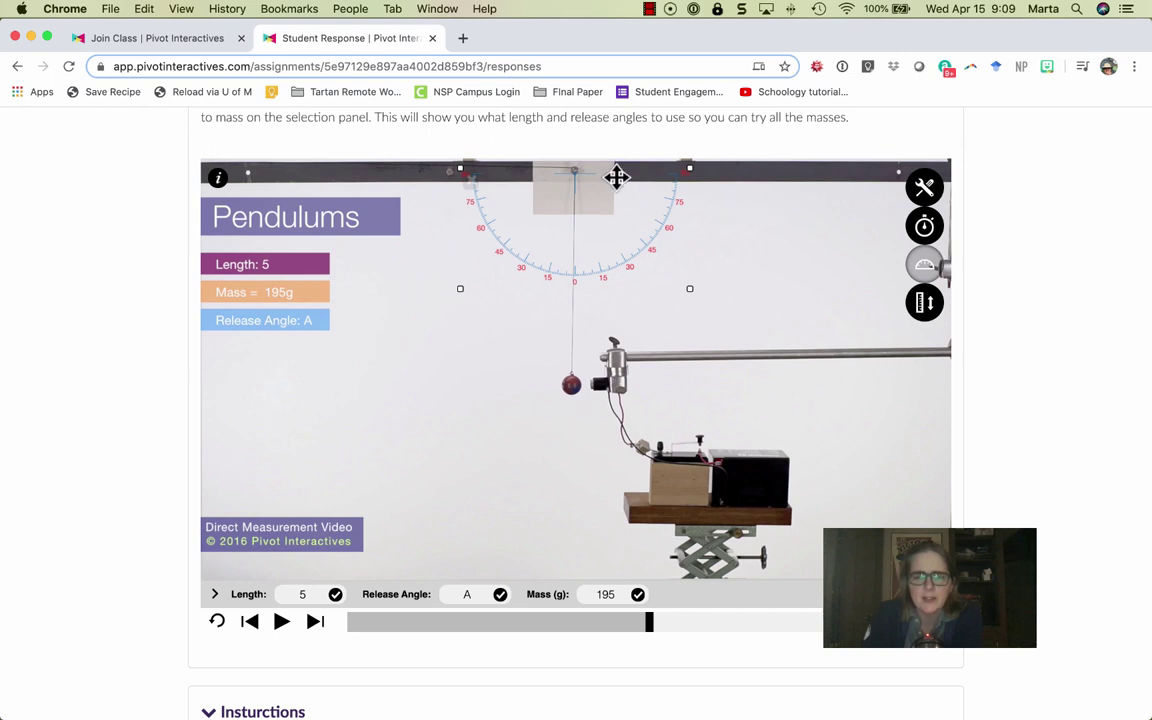
- Swap the protractor for the frame timer and load the release angle F video
{"action": "left_click", "coordinate": [470, 188]}
{"action": "left_click", "coordinate": [924, 225]}
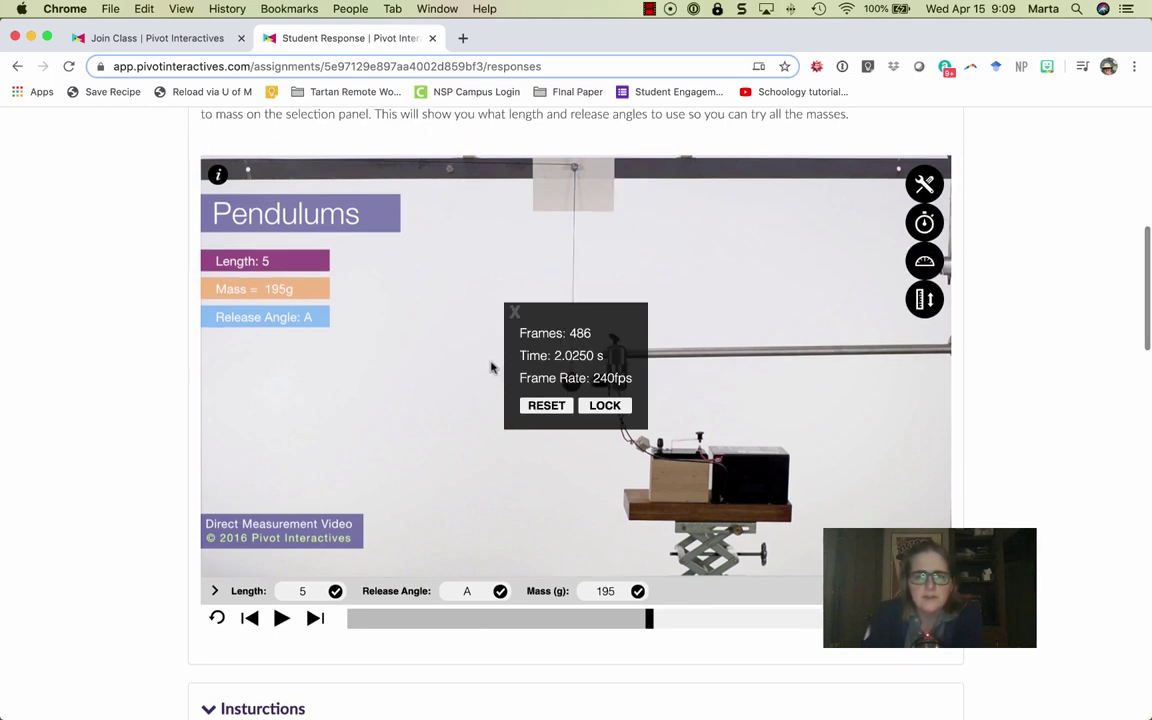
{"action": "left_click_drag", "start_coordinate": [560, 318], "coordinate": [361, 294]}
{"action": "left_click", "coordinate": [464, 600]}
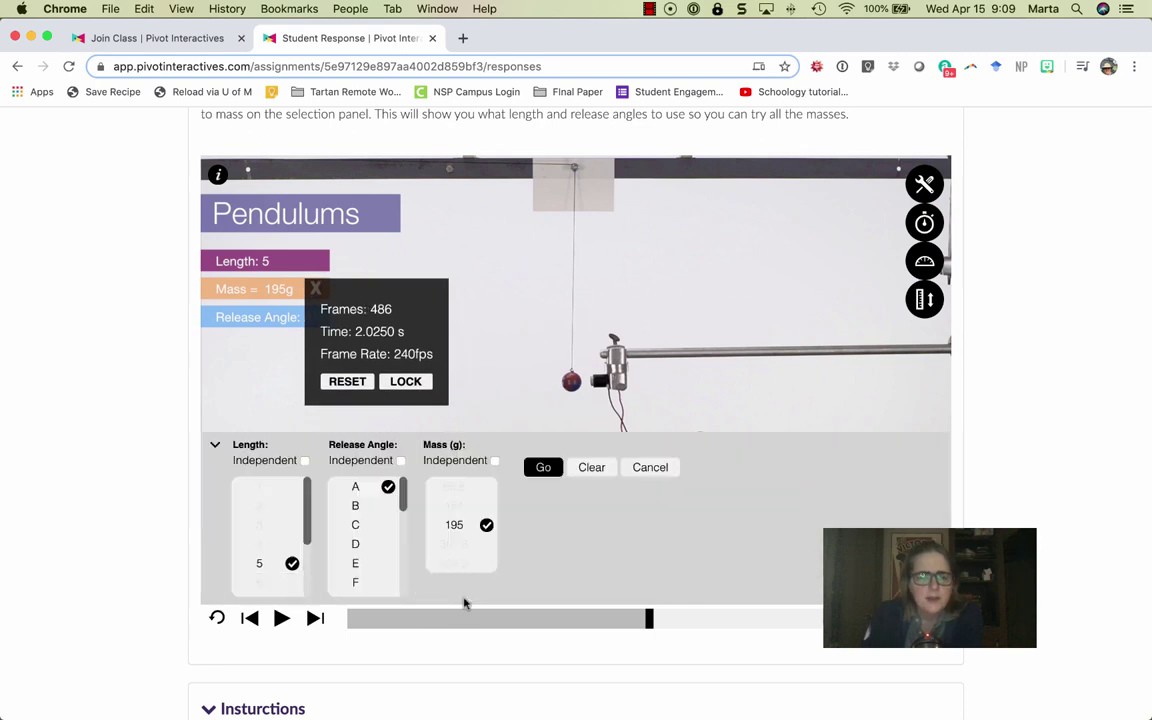
{"action": "left_click", "coordinate": [355, 582]}
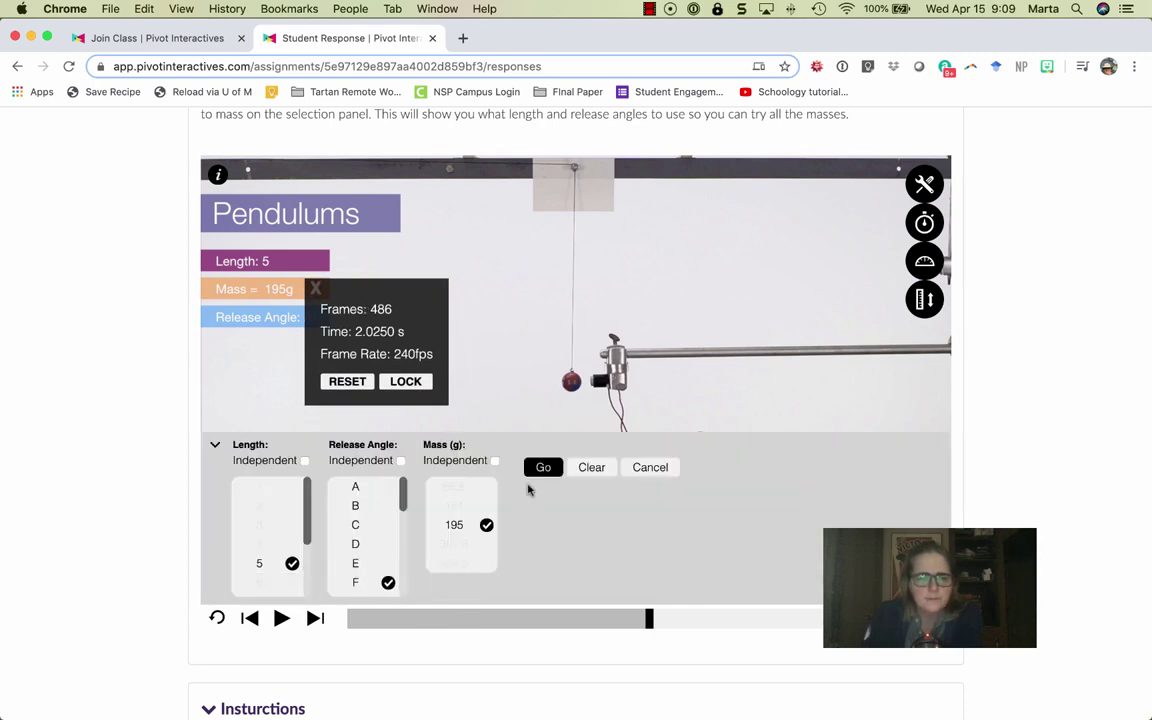
{"action": "left_click", "coordinate": [541, 469]}
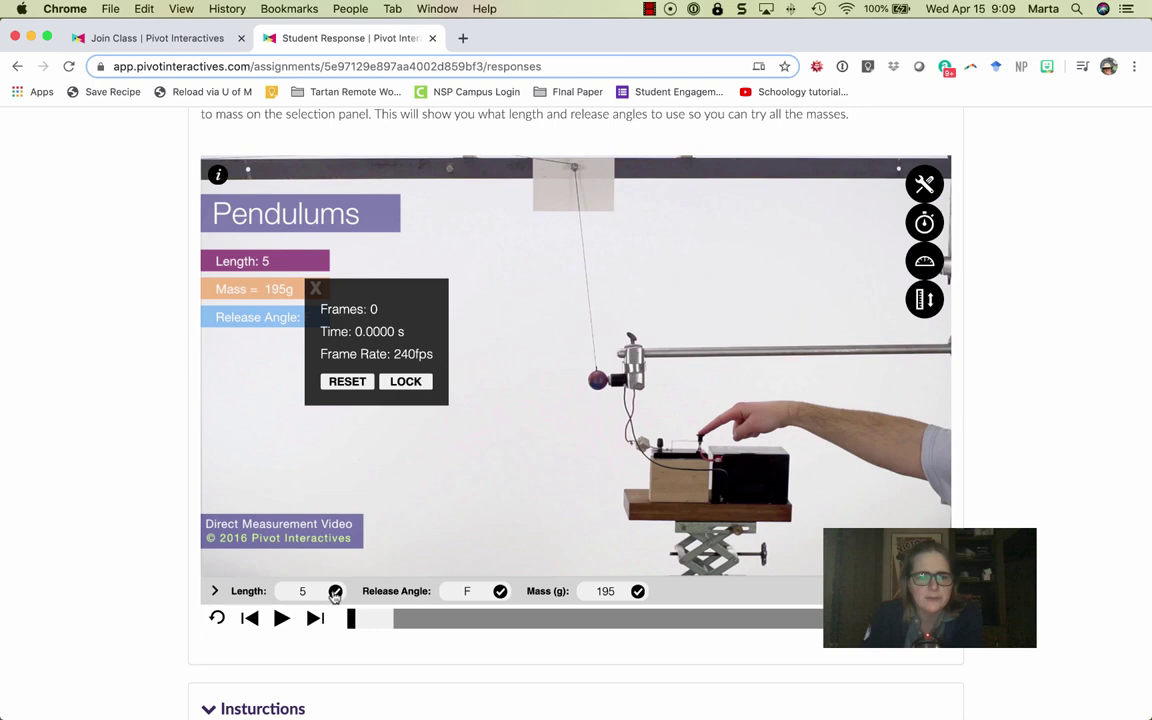
- Play, pause and step the video back frame by frame to the moment of release
{"action": "left_click", "coordinate": [279, 619]}
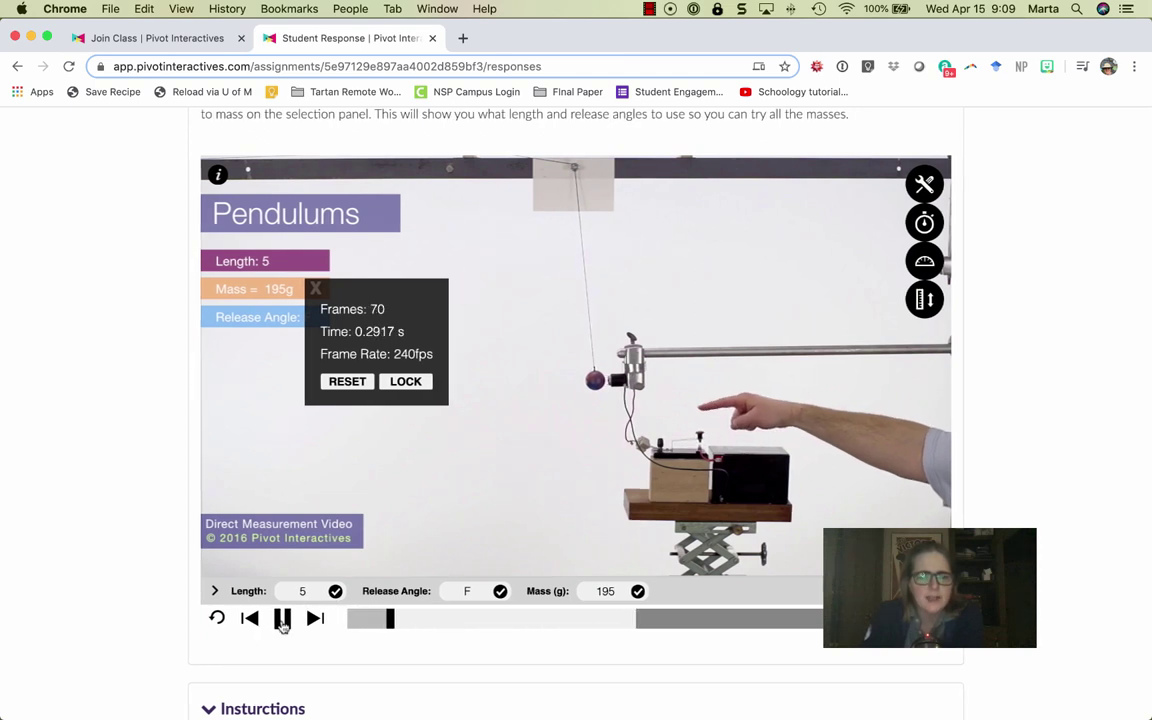
{"action": "left_click", "coordinate": [281, 619]}
{"action": "left_click", "coordinate": [250, 618]}
{"action": "scroll", "coordinate": [250, 618], "scroll_direction": "down", "scroll_amount": 1}
{"action": "left_click", "coordinate": [252, 618]}
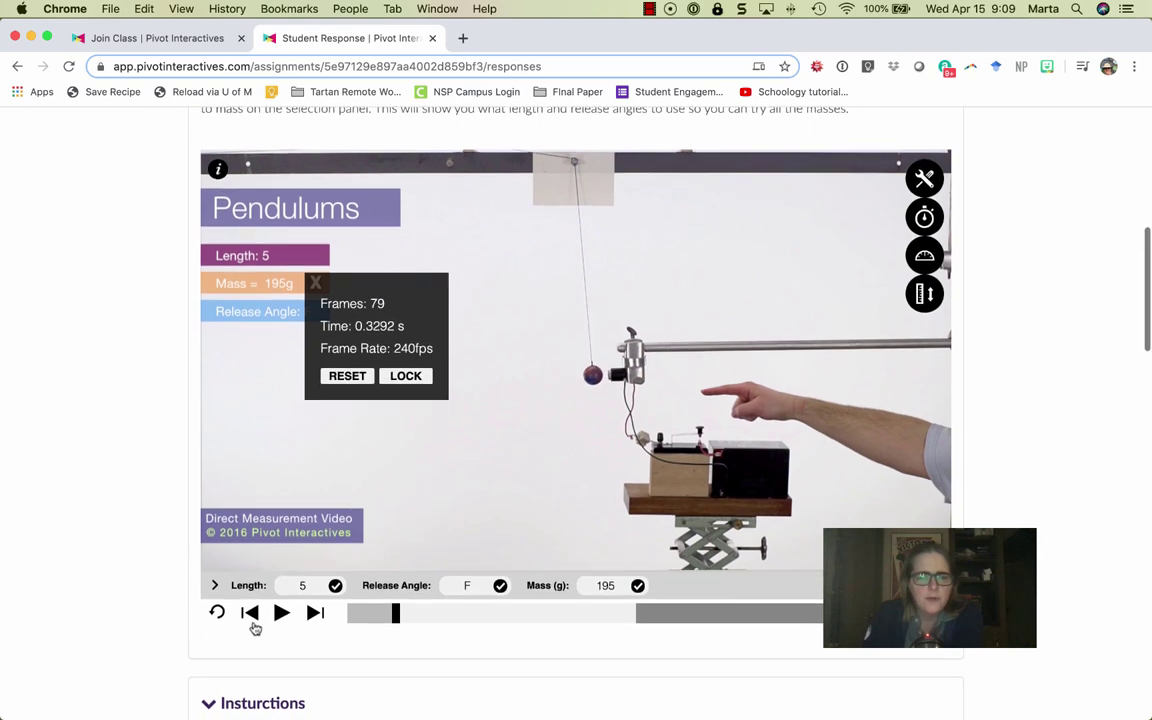
{"action": "left_click", "coordinate": [252, 618]}
{"action": "left_click", "coordinate": [252, 618]}
{"action": "scroll", "coordinate": [252, 618], "scroll_direction": "down", "scroll_amount": 1}
{"action": "left_click", "coordinate": [252, 618]}
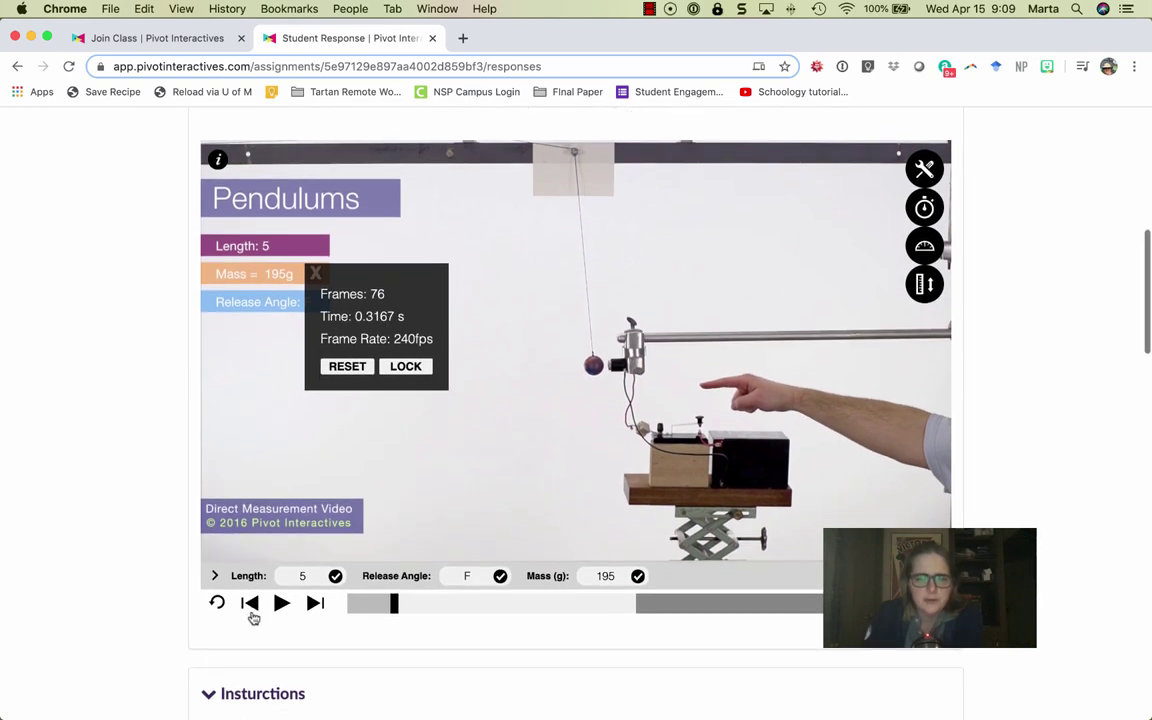
{"action": "left_click", "coordinate": [252, 618]}
{"action": "left_click", "coordinate": [252, 618]}
{"action": "left_click", "coordinate": [252, 618]}
{"action": "scroll", "coordinate": [253, 616], "scroll_direction": "down", "scroll_amount": 1}
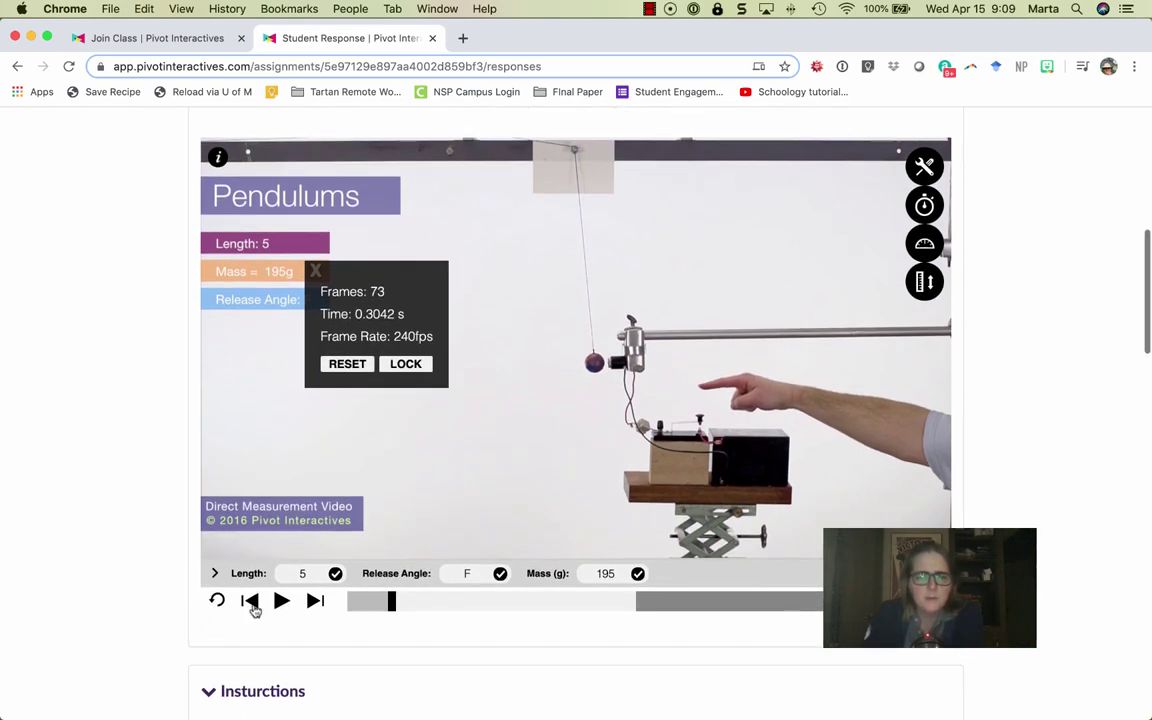
{"action": "left_click", "coordinate": [254, 612]}
{"action": "left_click", "coordinate": [254, 612]}
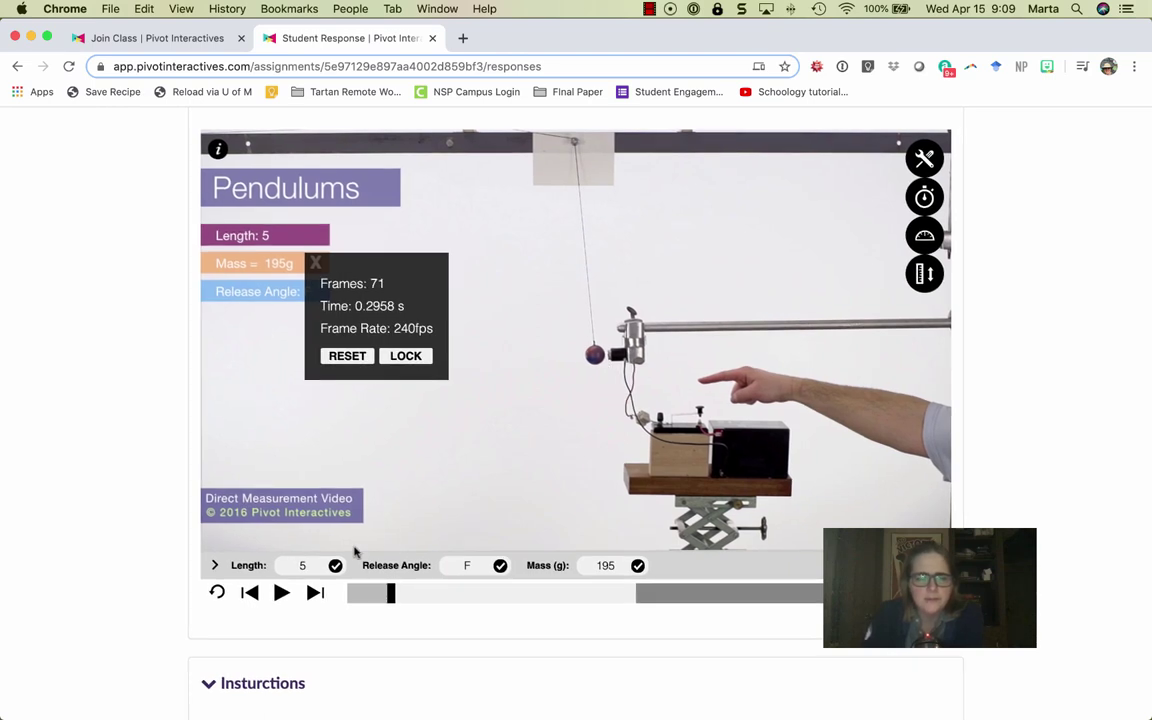
{"action": "left_click", "coordinate": [252, 593]}
{"action": "left_click", "coordinate": [252, 593]}
{"action": "left_click", "coordinate": [252, 593]}
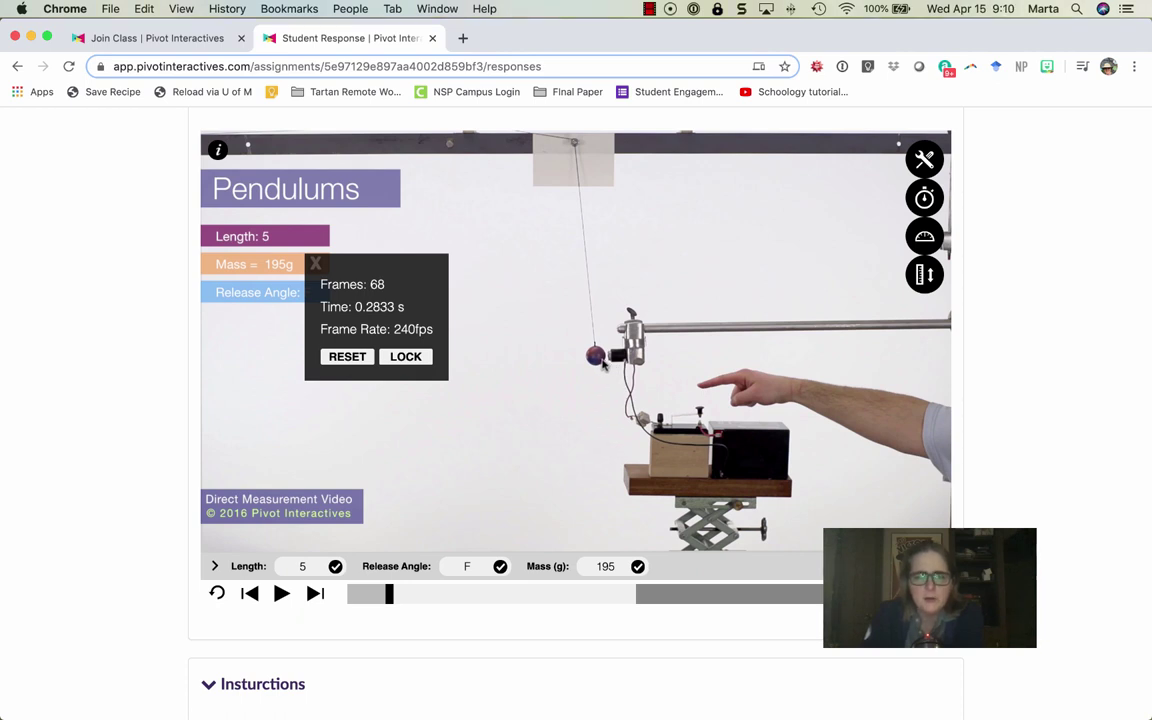
- Reset the timer at the release frame and play the swing from there
{"action": "left_click", "coordinate": [344, 359]}
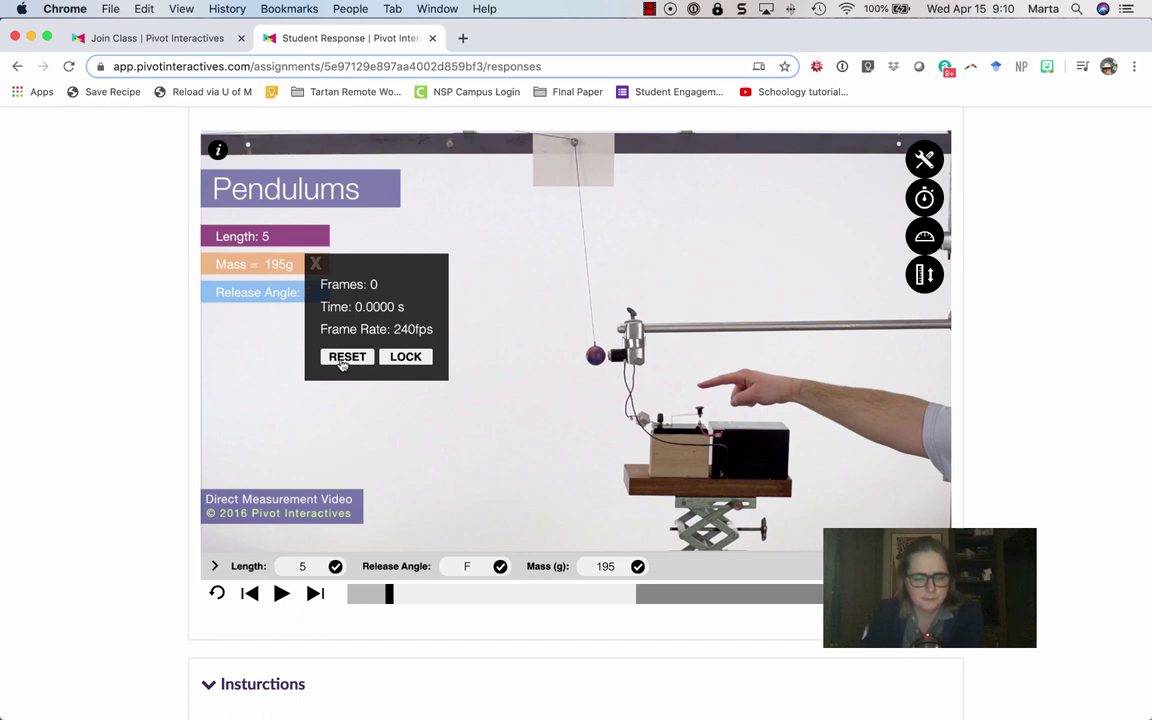
{"action": "left_click", "coordinate": [281, 594]}
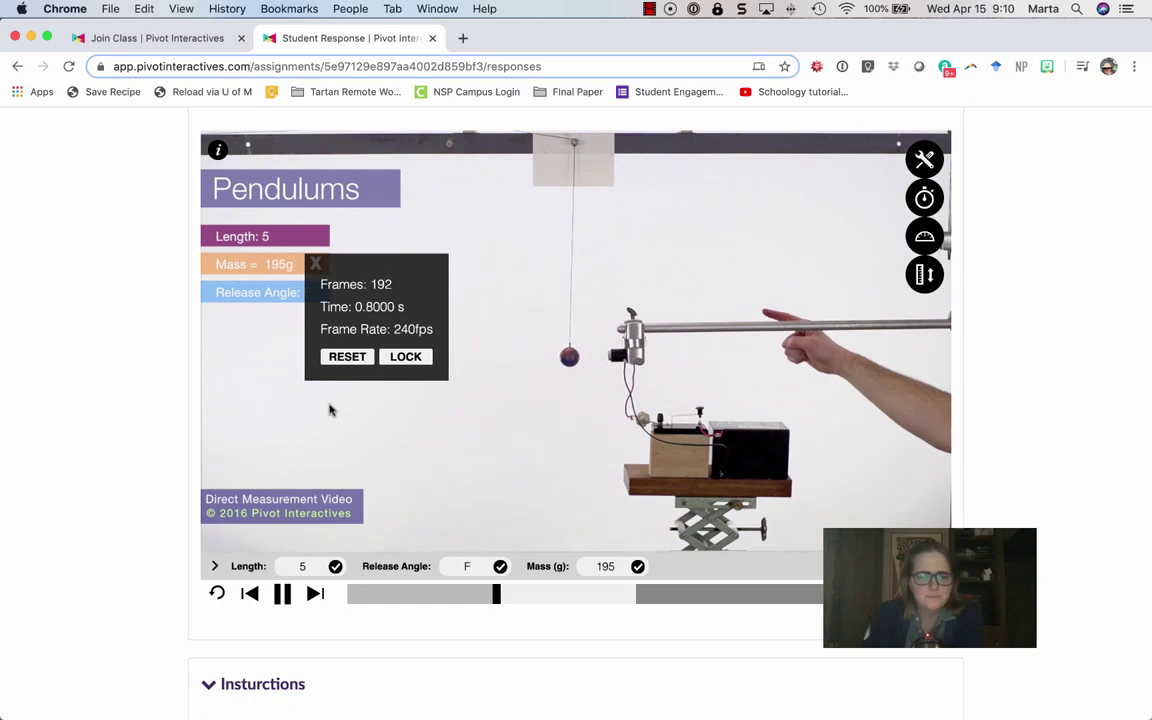
{"action": "scroll", "coordinate": [80, 498], "scroll_direction": "down", "scroll_amount": 15}
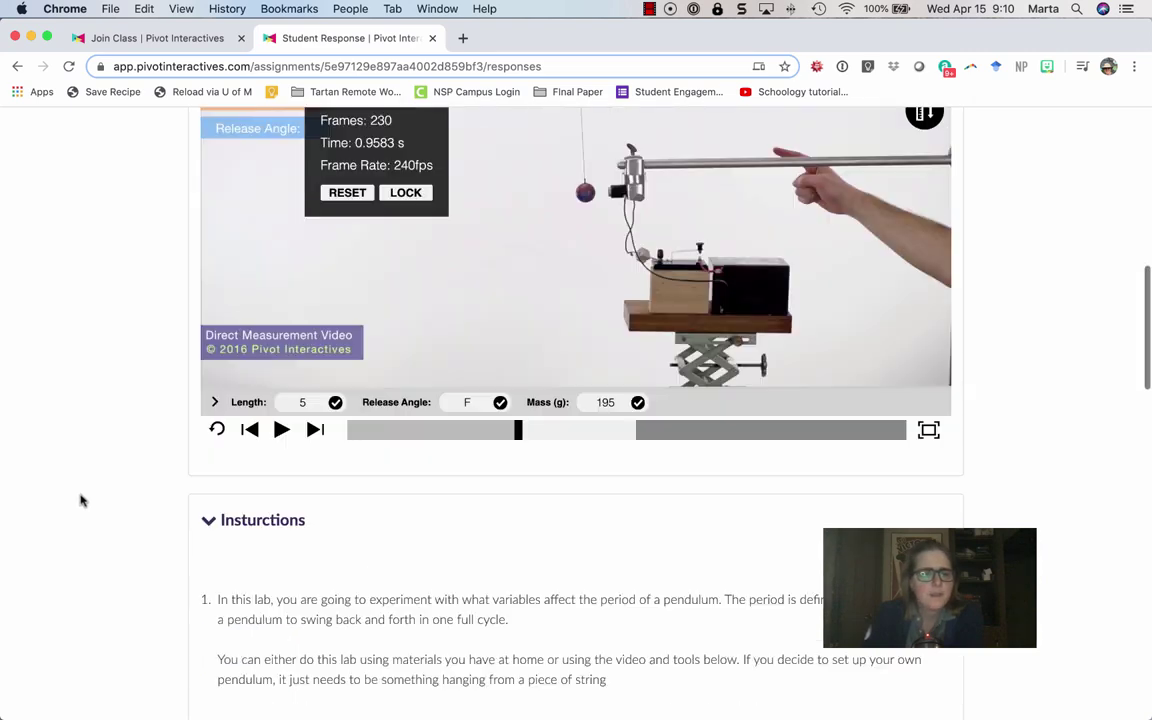
- Rename the table's column headers to Period and Release Angle
{"action": "scroll", "coordinate": [80, 498], "scroll_direction": "up", "scroll_amount": 3}
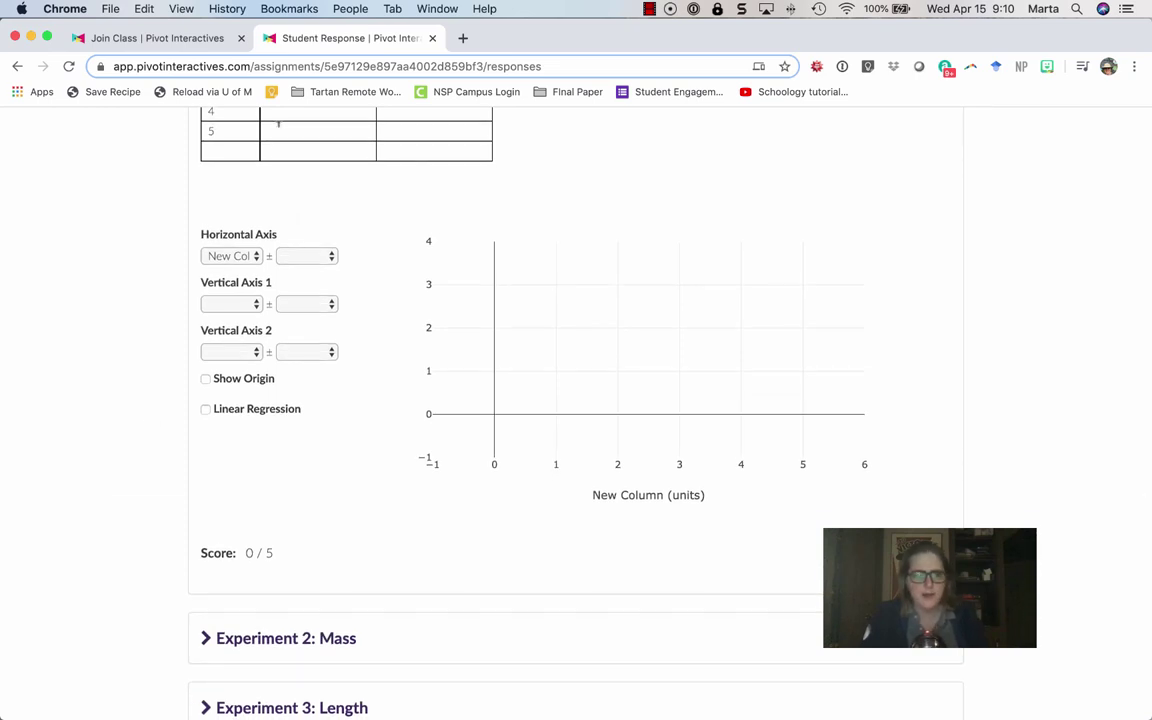
{"action": "scroll", "coordinate": [280, 300], "scroll_direction": "up", "scroll_amount": 8}
{"action": "scroll", "coordinate": [297, 305], "scroll_direction": "down", "scroll_amount": 1}
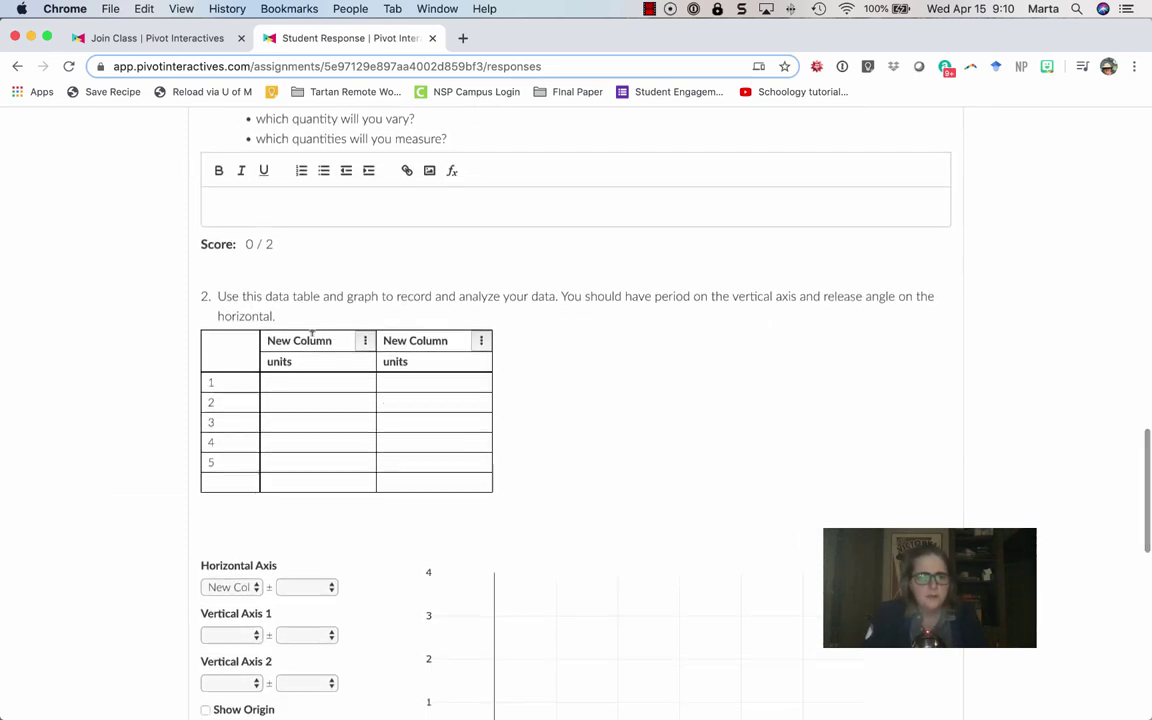
{"action": "left_click", "coordinate": [312, 334]}
{"action": "double_click", "coordinate": [312, 334]}
{"action": "triple_click", "coordinate": [312, 334]}
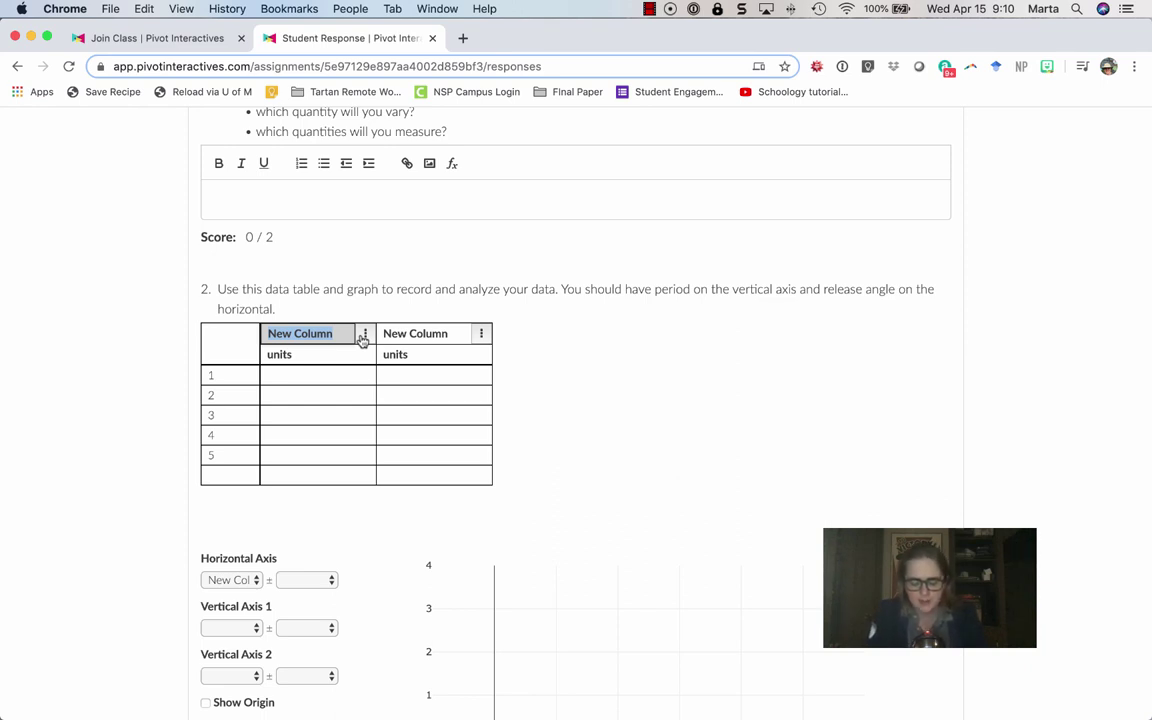
{"action": "type", "text": "Period"}
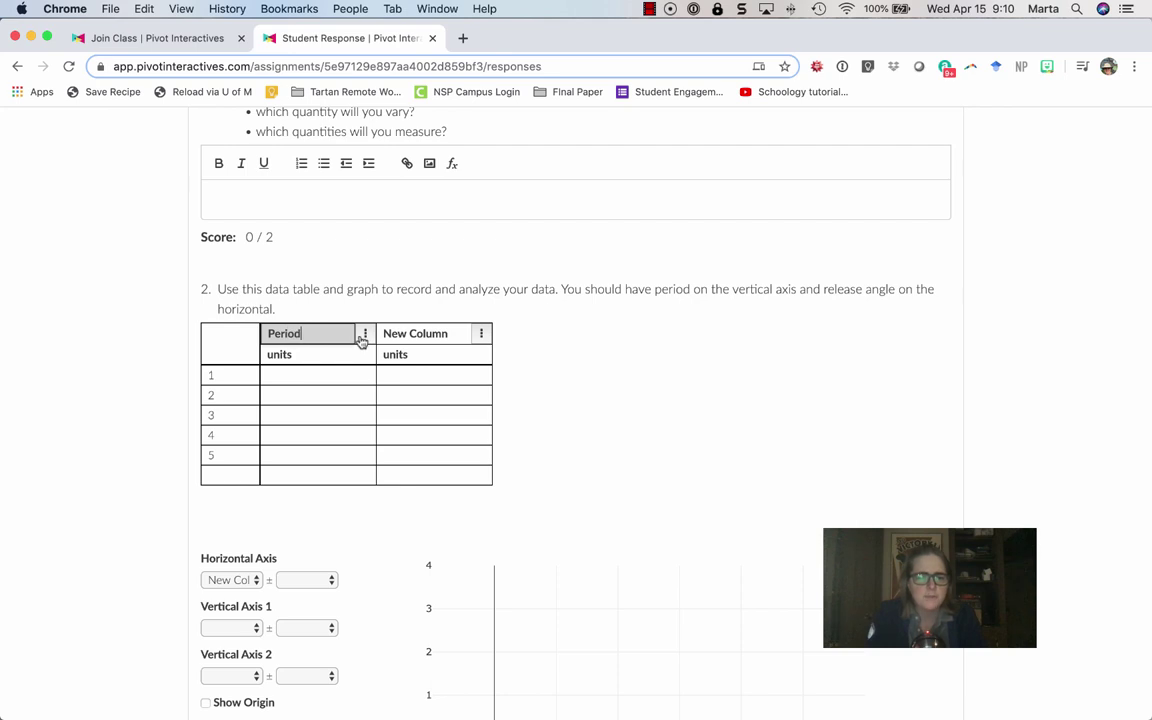
{"action": "scroll", "coordinate": [350, 347], "scroll_direction": "up", "scroll_amount": 3}
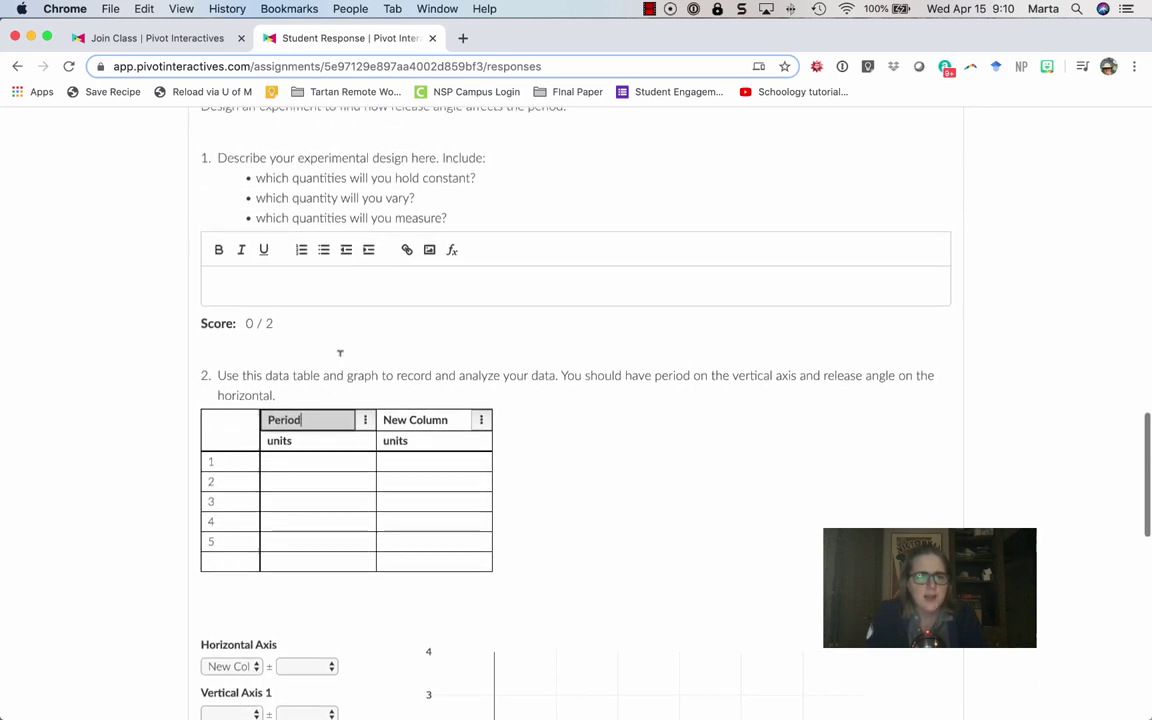
{"action": "type", "text": "eriod"}
{"action": "scroll", "coordinate": [340, 353], "scroll_direction": "down", "scroll_amount": 1}
{"action": "left_click", "coordinate": [440, 413]}
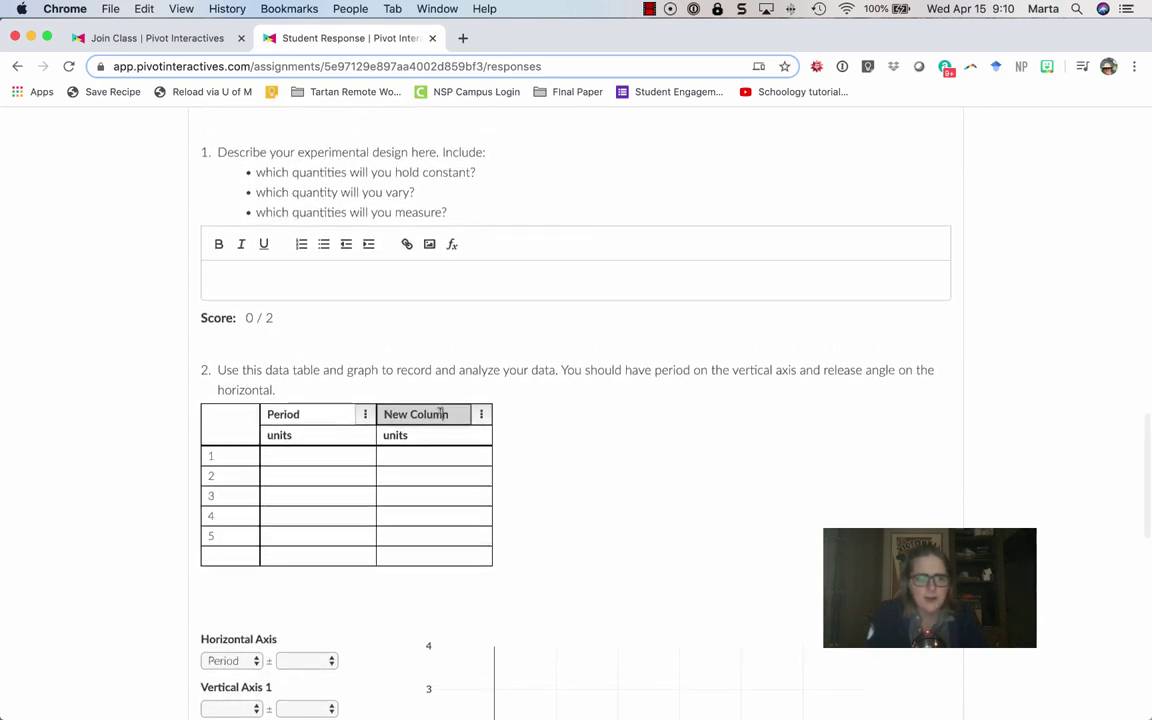
{"action": "type", "text": "Release Angle"}
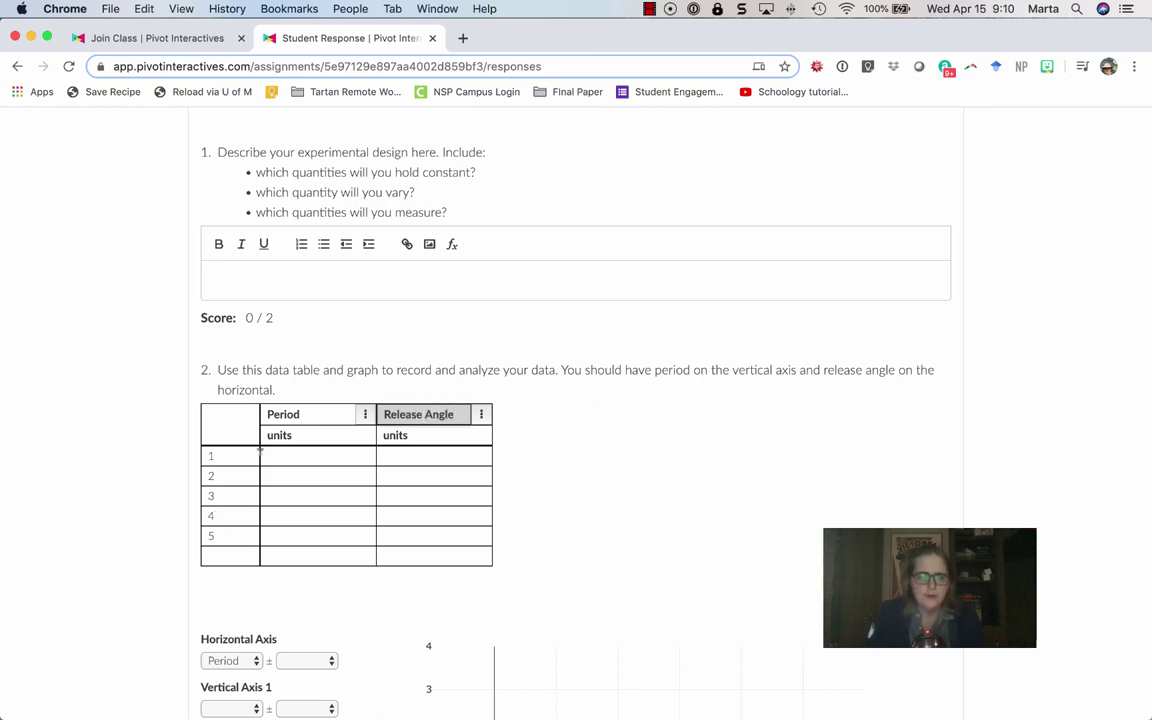
- Set the units to s for Period and degrees for Release Angle
{"action": "left_click", "coordinate": [317, 435]}
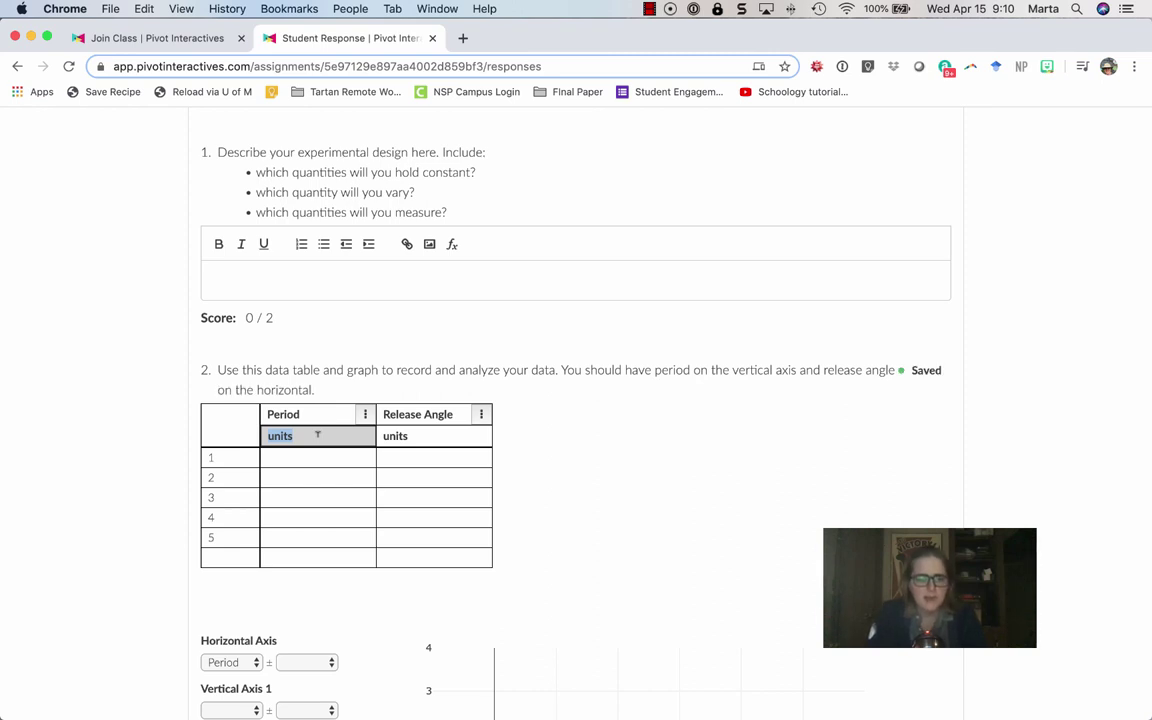
{"action": "type", "text": "s"}
{"action": "left_click", "coordinate": [389, 432]}
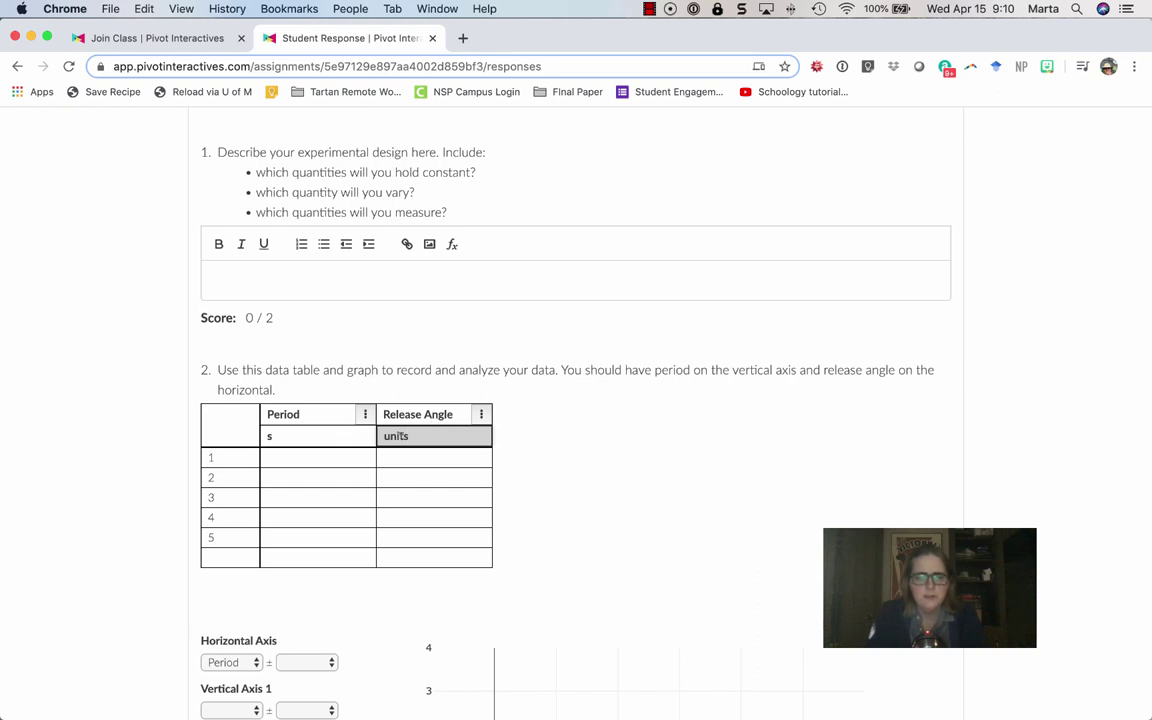
{"action": "double_click", "coordinate": [398, 436]}
{"action": "type", "text": "degrees"}
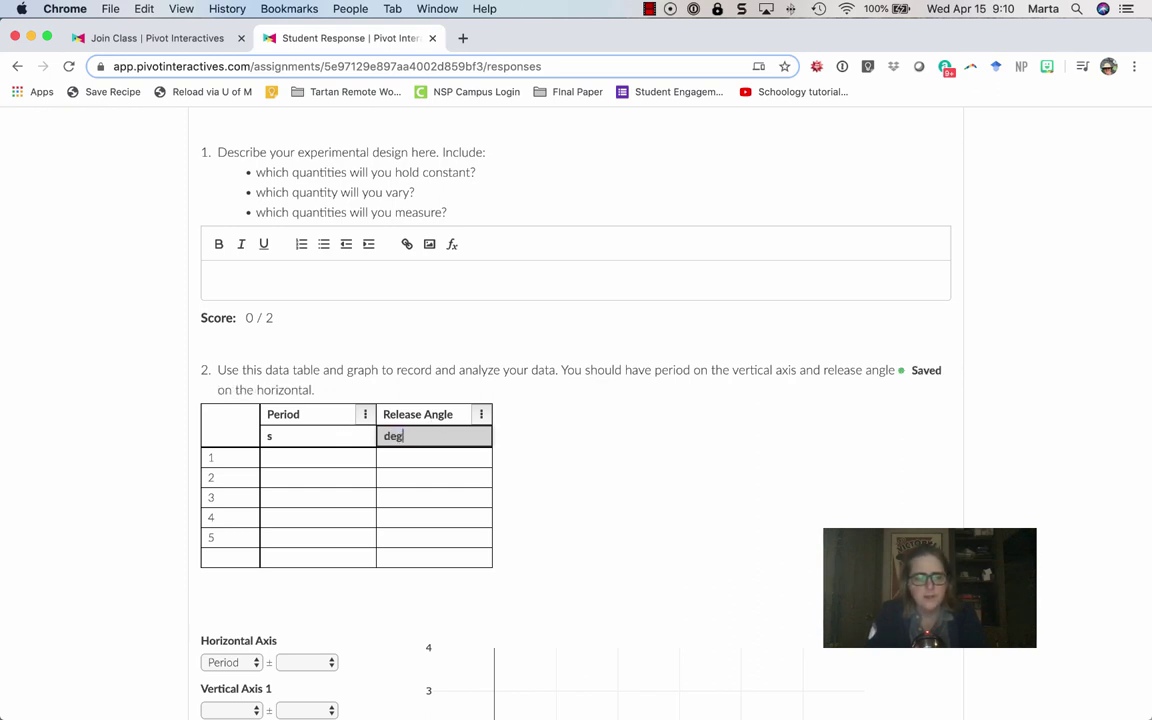
{"action": "left_click", "coordinate": [316, 456]}
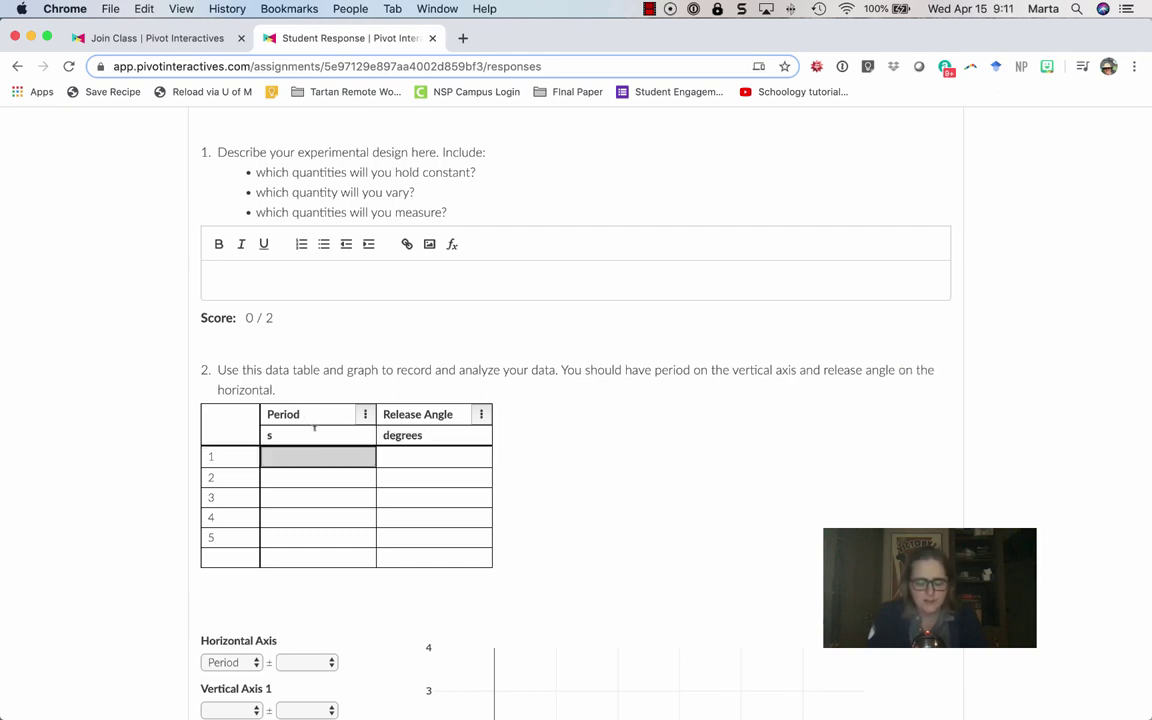
- Enter Period values 1 through 6 down the first column
{"action": "type", "text": "1"}
{"action": "key", "text": "Return"}
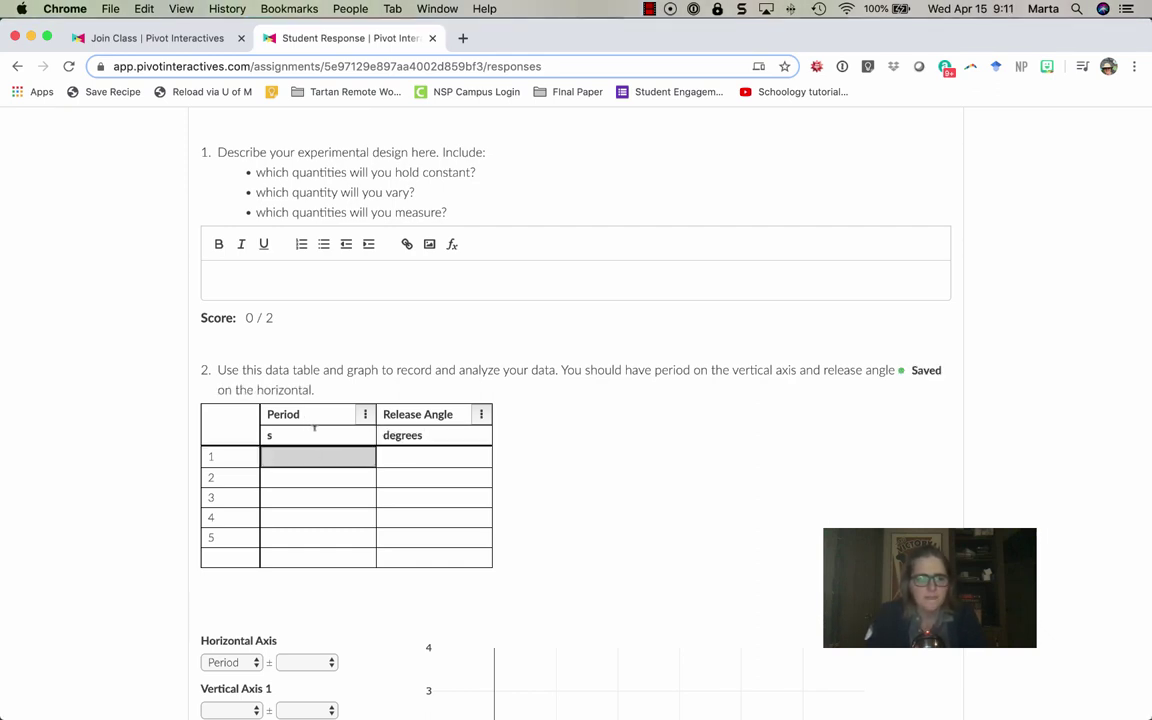
{"action": "key", "text": "Return"}
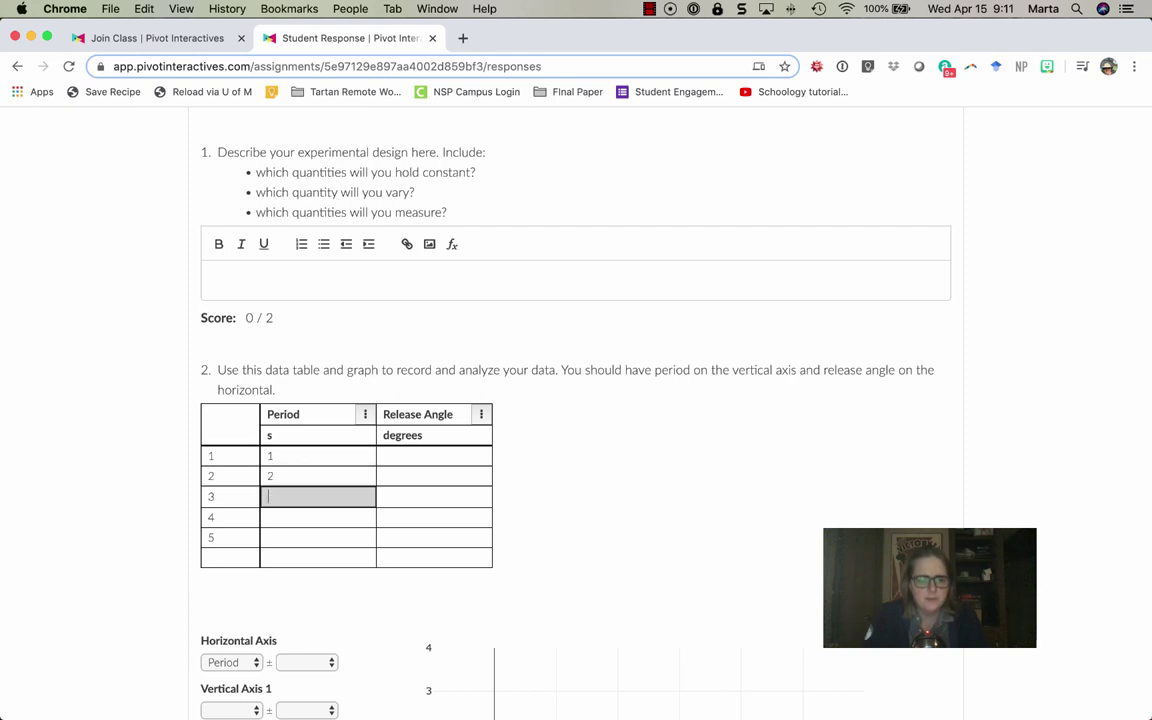
{"action": "type", "text": "3"}
{"action": "key", "text": "Return"}
{"action": "type", "text": "4"}
{"action": "key", "text": "Return"}
{"action": "type", "text": "5"}
{"action": "key", "text": "Return"}
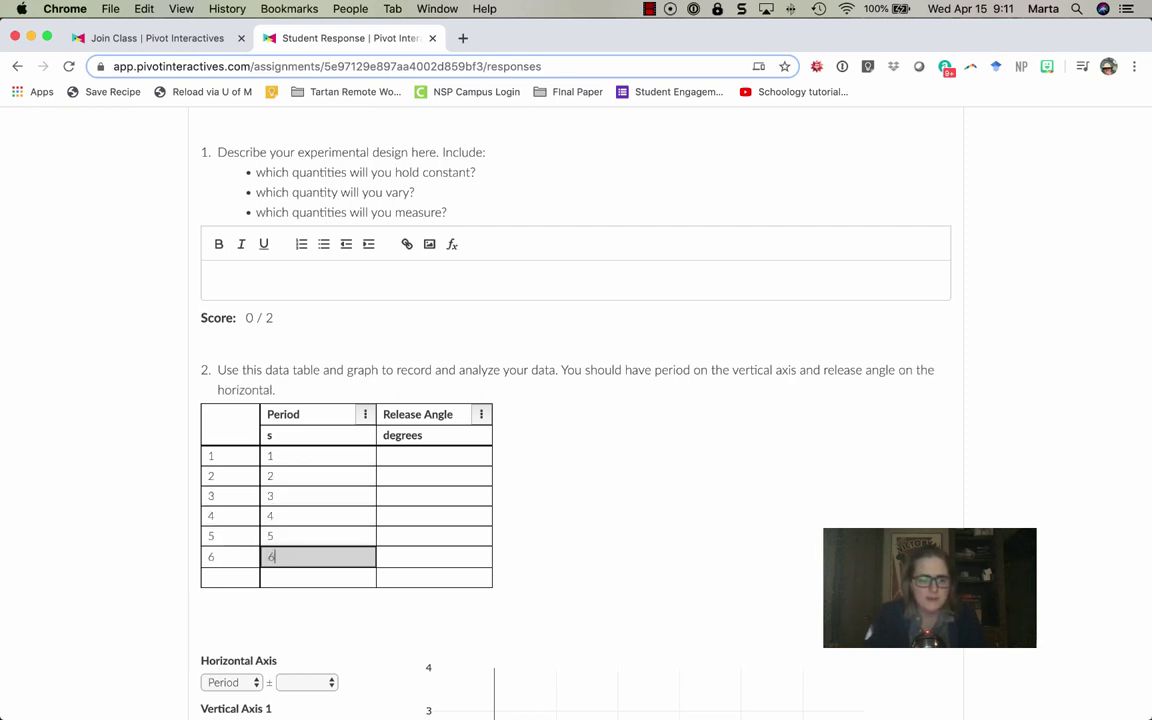
{"action": "key", "text": "Tab"}
- Enter Release Angle values 10 through 60 down the second column
{"action": "key", "text": "Up"}
{"action": "key", "text": "Up"}
{"action": "key", "text": "Up"}
{"action": "key", "text": "Up"}
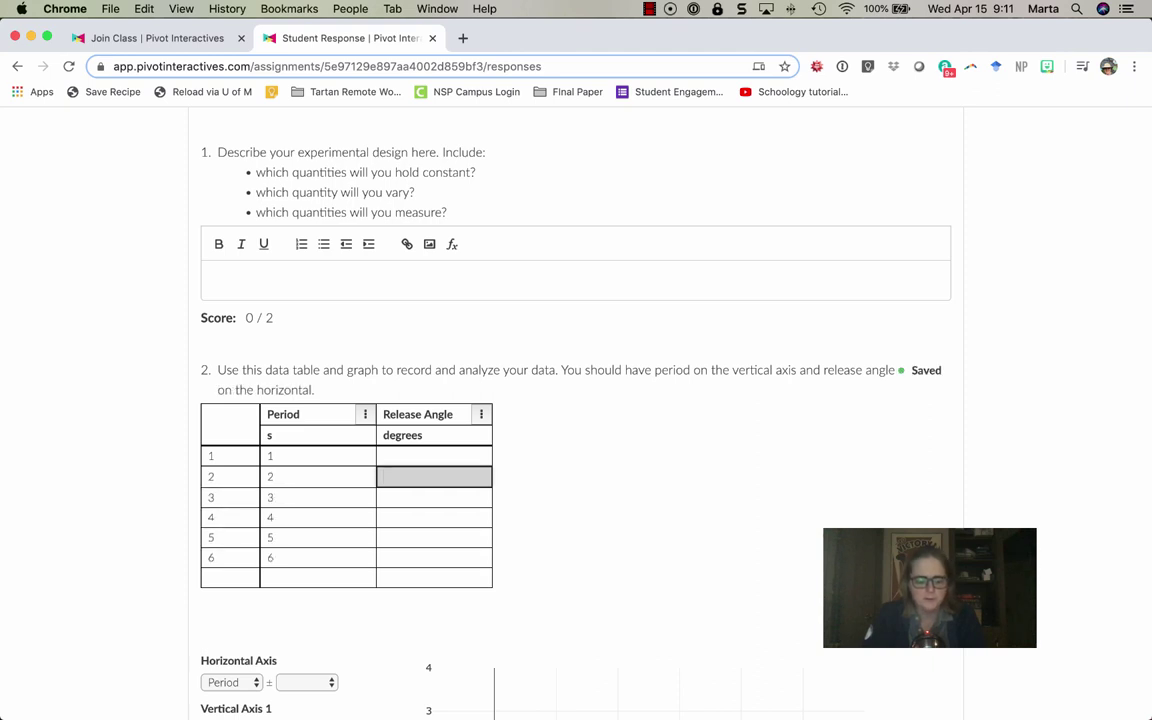
{"action": "key", "text": "Up"}
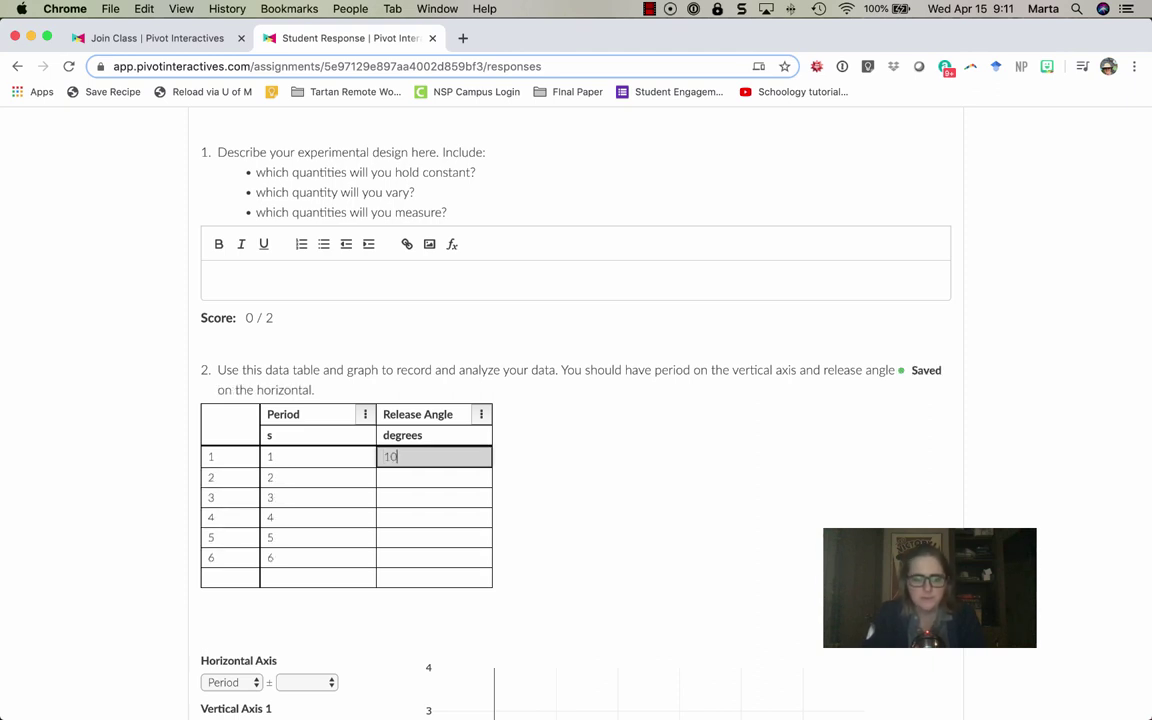
{"action": "key", "text": "Return"}
{"action": "type", "text": "20"}
{"action": "key", "text": "Return"}
{"action": "type", "text": "3"}
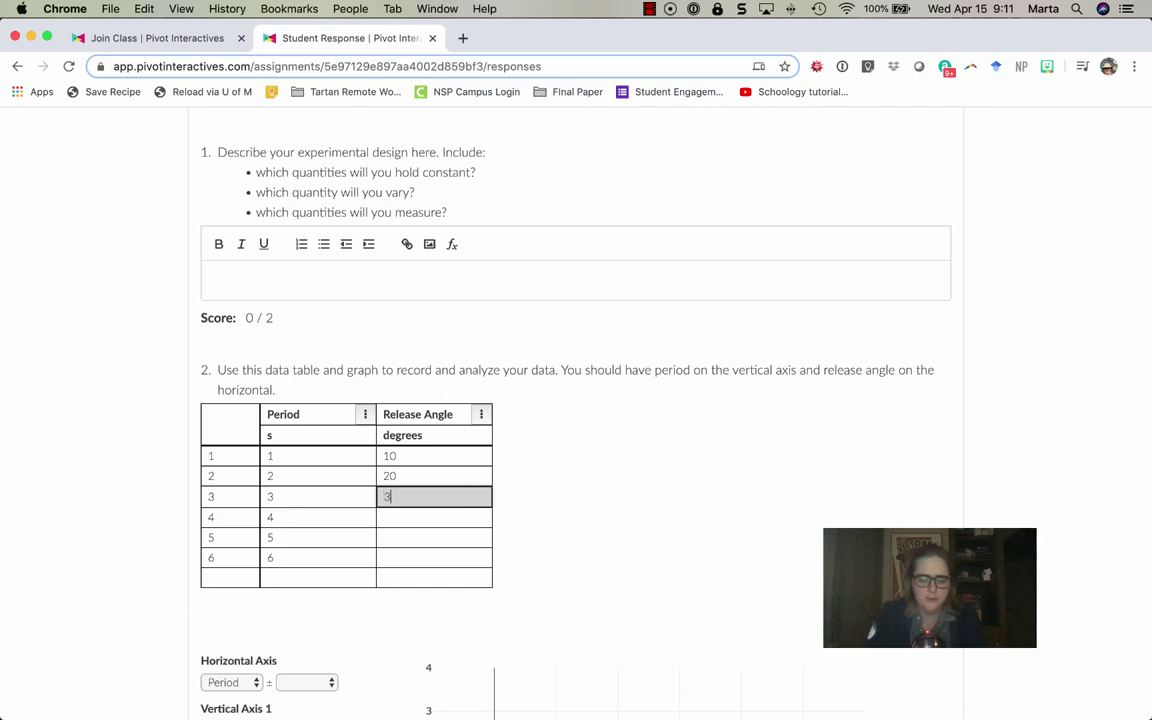
{"action": "type", "text": "0"}
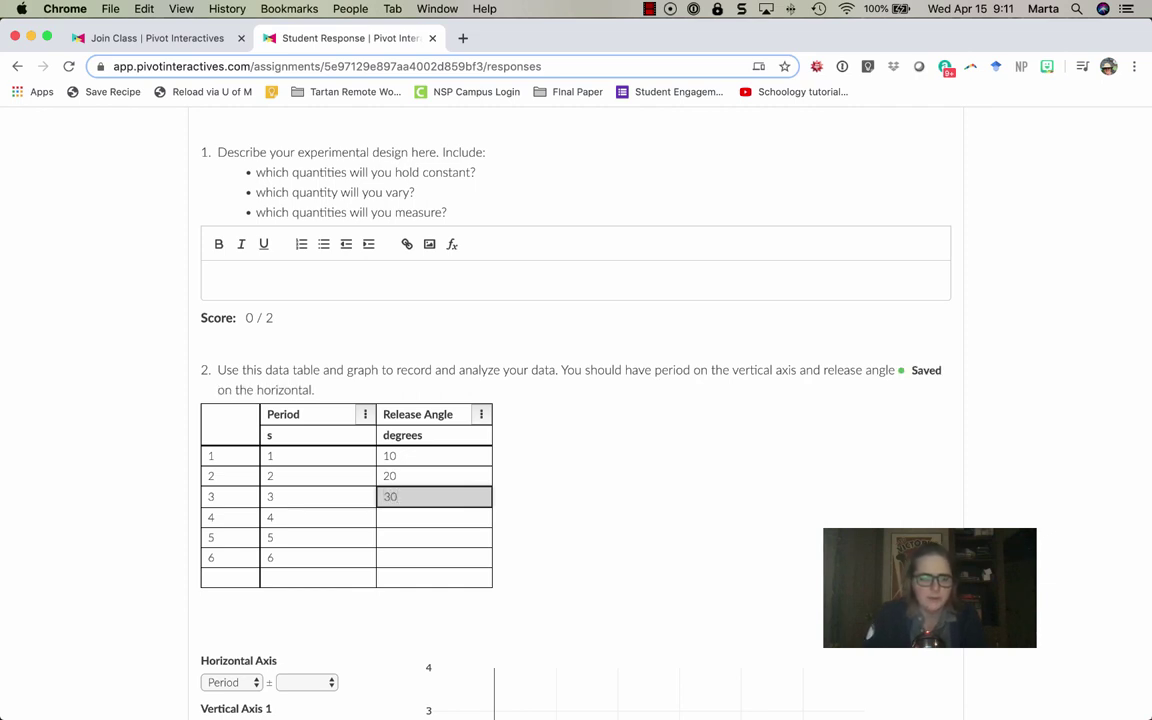
{"action": "key", "text": "Return"}
{"action": "key", "text": "Return"}
{"action": "type", "text": "50"}
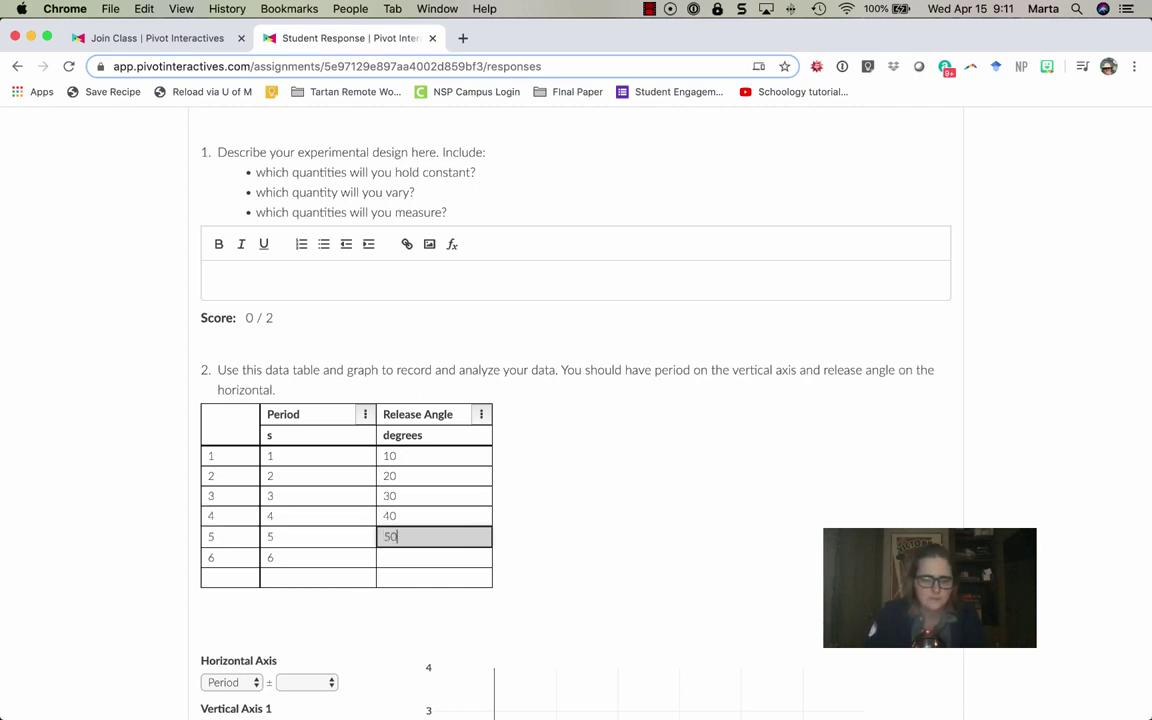
{"action": "key", "text": "Return"}
{"action": "type", "text": "6"}
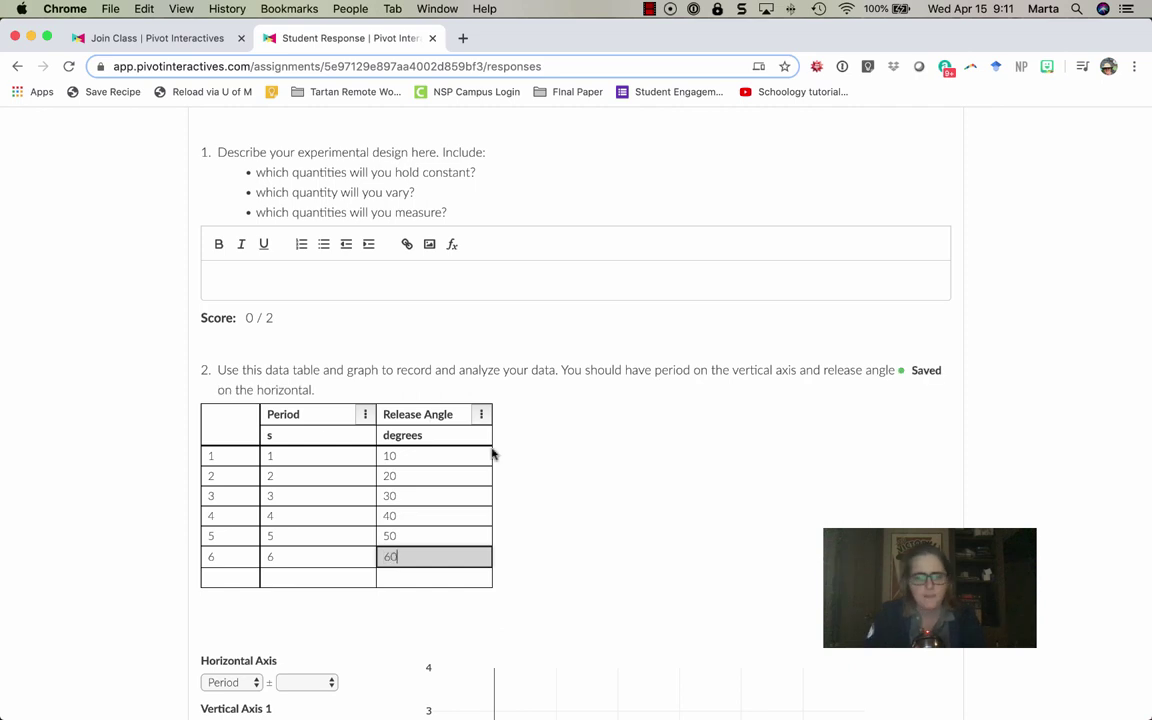
{"action": "type", "text": "0"}
{"action": "left_click", "coordinate": [615, 468]}
{"action": "scroll", "coordinate": [615, 466], "scroll_direction": "down", "scroll_amount": 5}
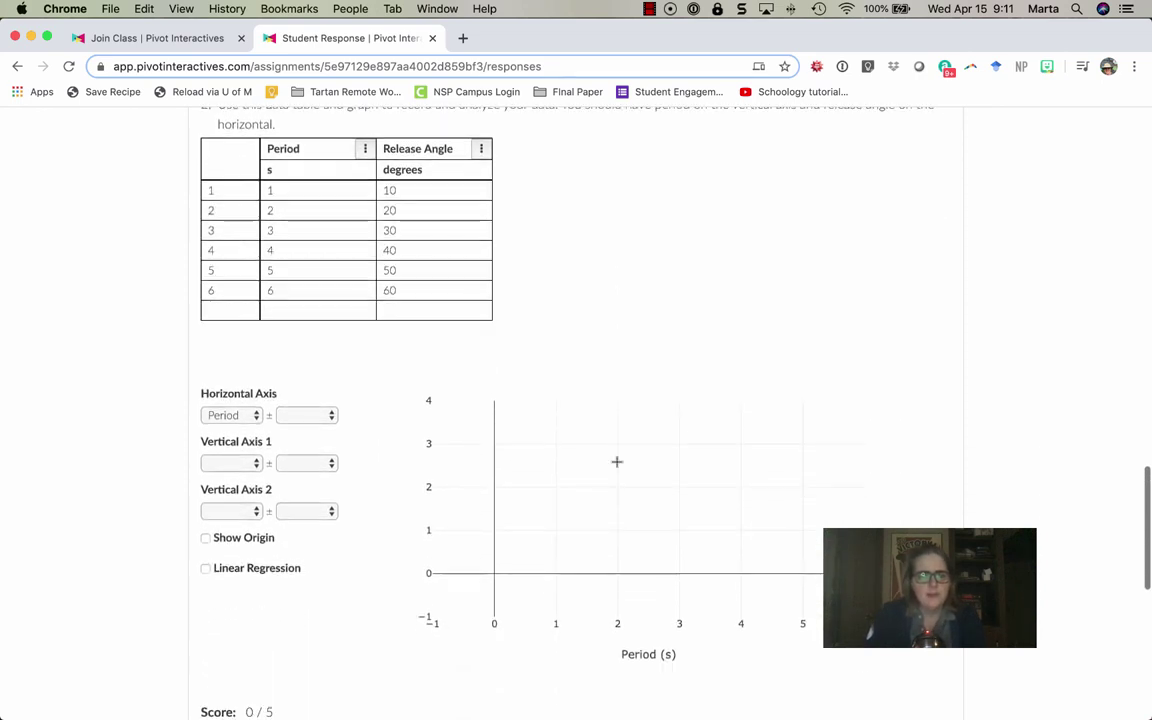
- Put Release Angle on Vertical Axis 1 and add a seventh row: 7 s, 70 degrees
{"action": "left_click", "coordinate": [228, 462]}
{"action": "left_click", "coordinate": [245, 490]}
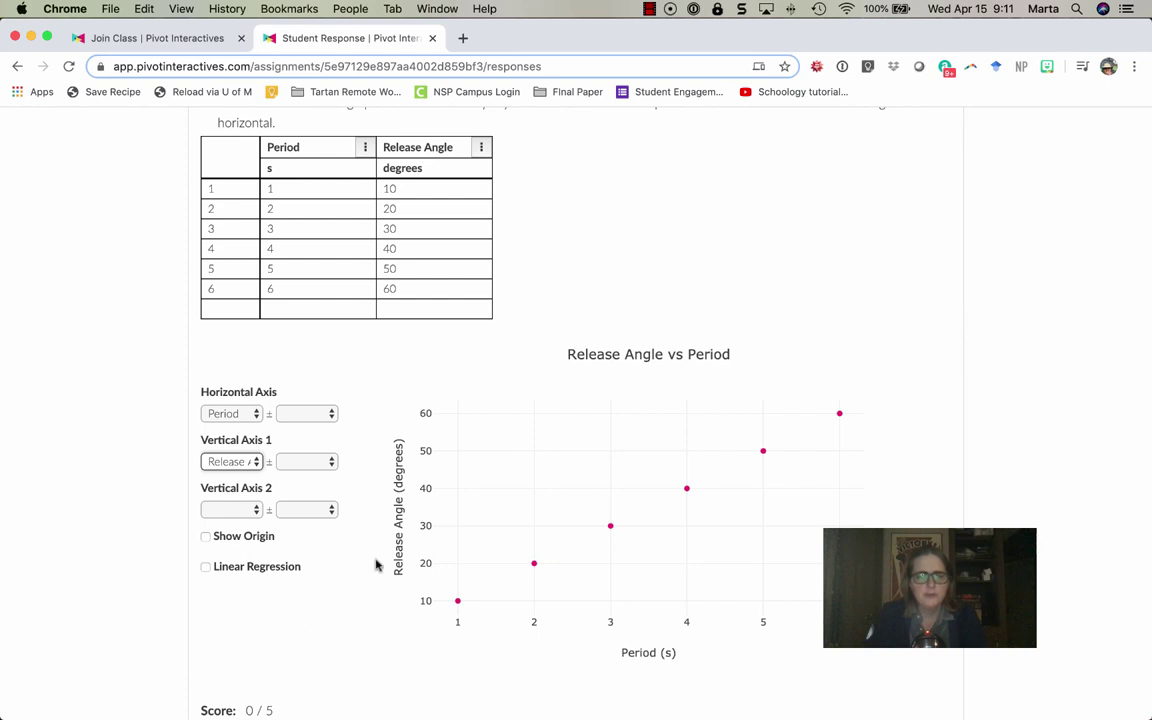
{"action": "left_click", "coordinate": [297, 305]}
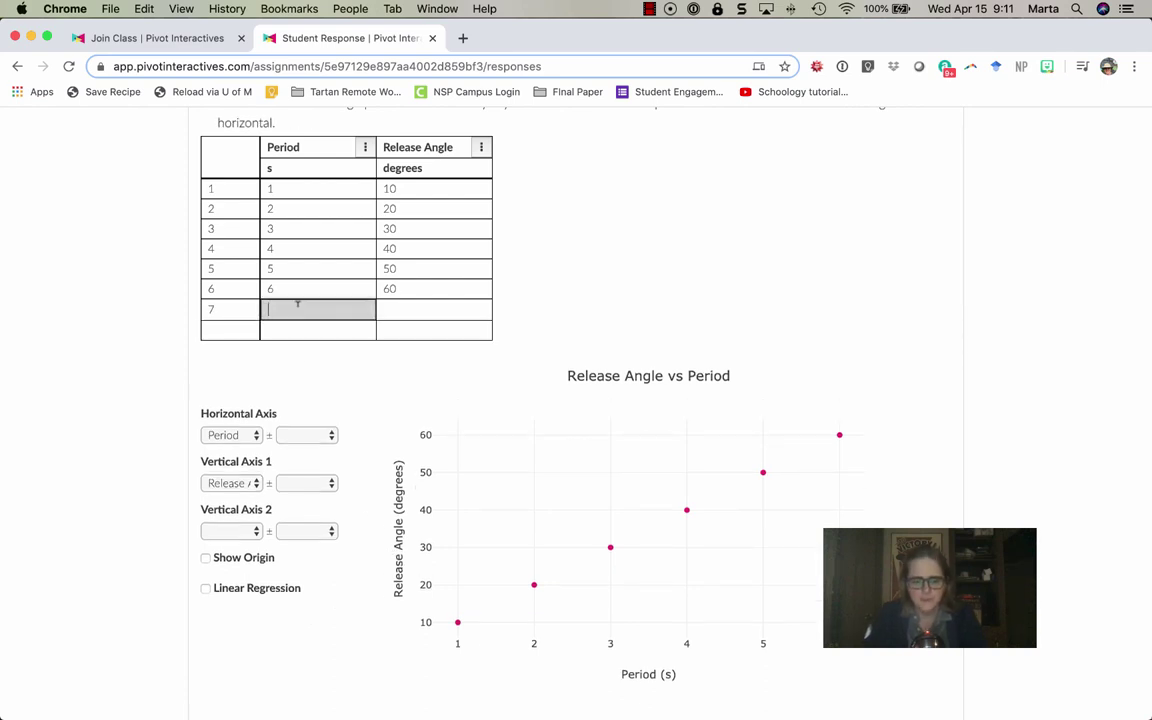
{"action": "type", "text": "7"}
{"action": "left_click", "coordinate": [414, 307]}
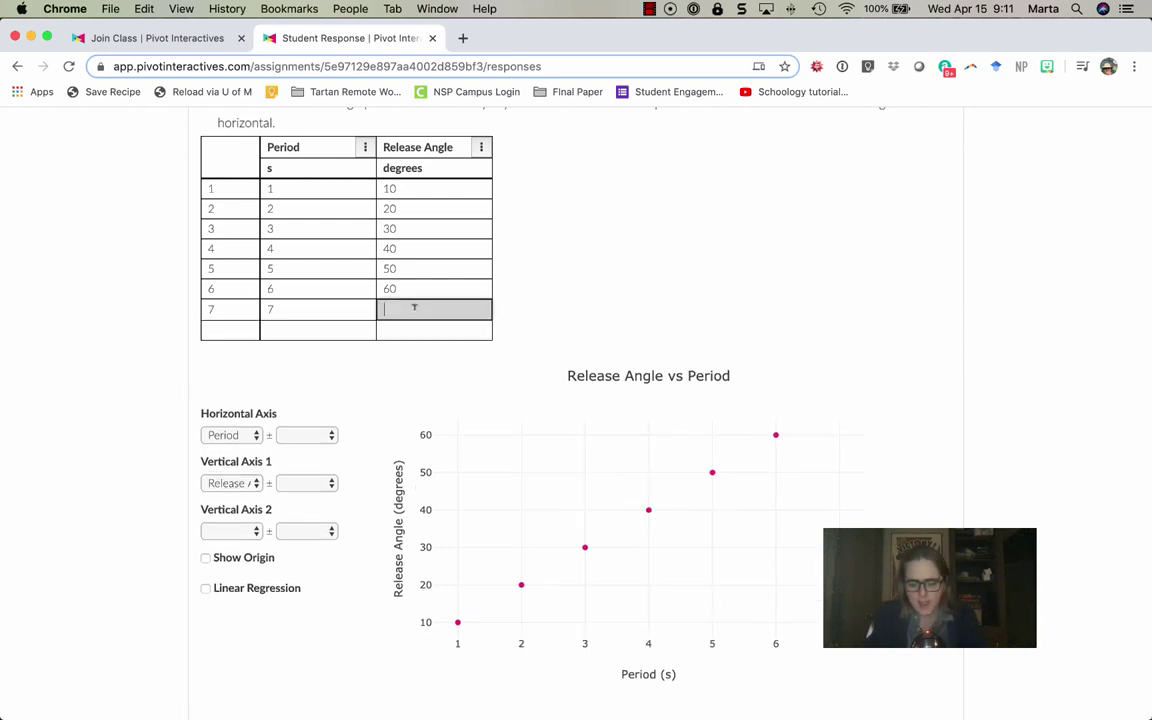
{"action": "type", "text": "70"}
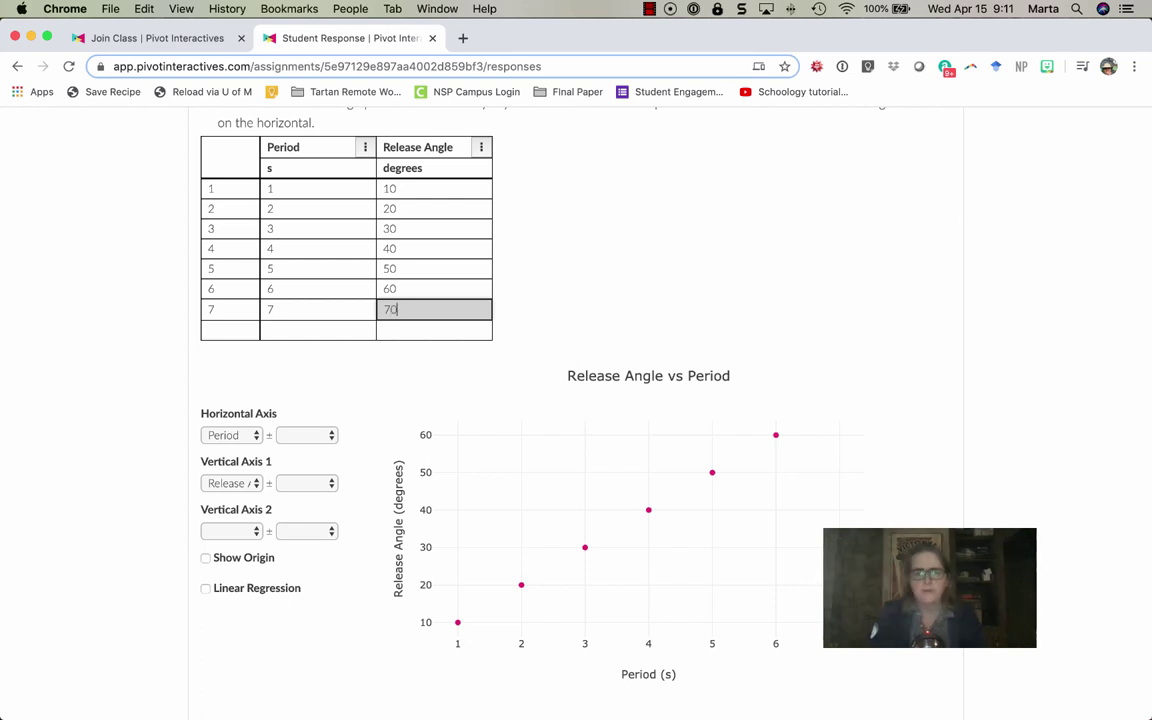
{"action": "left_click", "coordinate": [679, 310]}
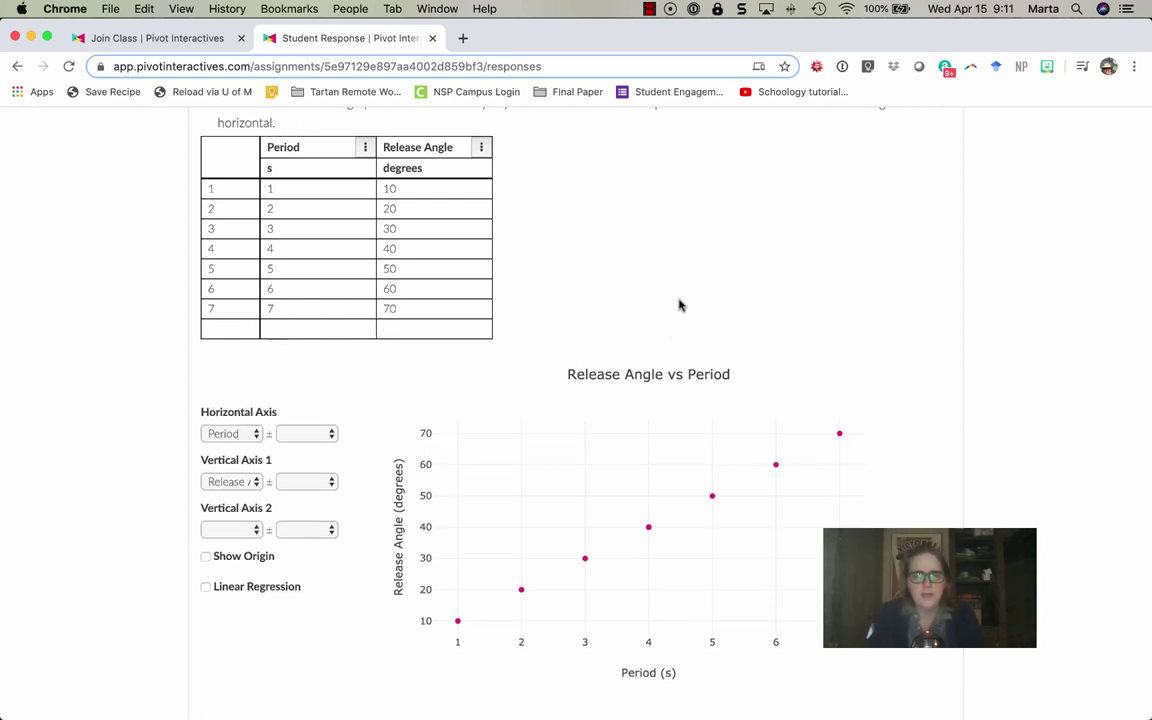
- Plot Period on Vertical Axis 1 against Release Angle on the Horizontal Axis
{"action": "left_click", "coordinate": [248, 484]}
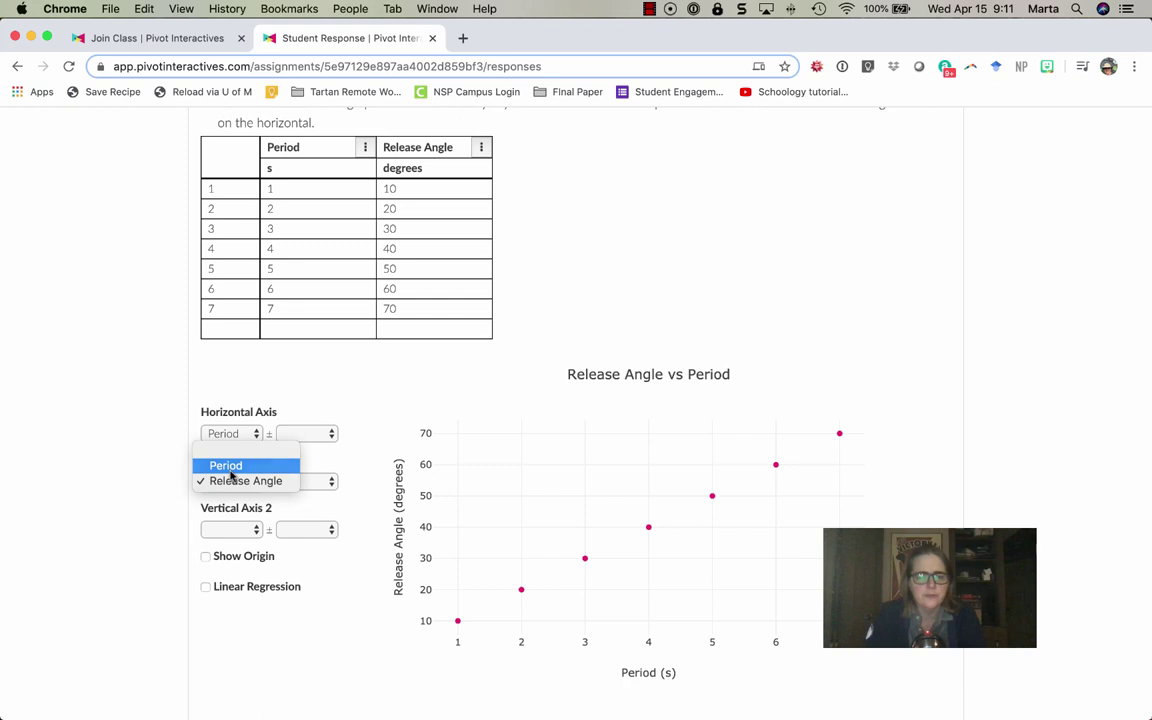
{"action": "left_click", "coordinate": [230, 470]}
{"action": "left_click", "coordinate": [243, 436]}
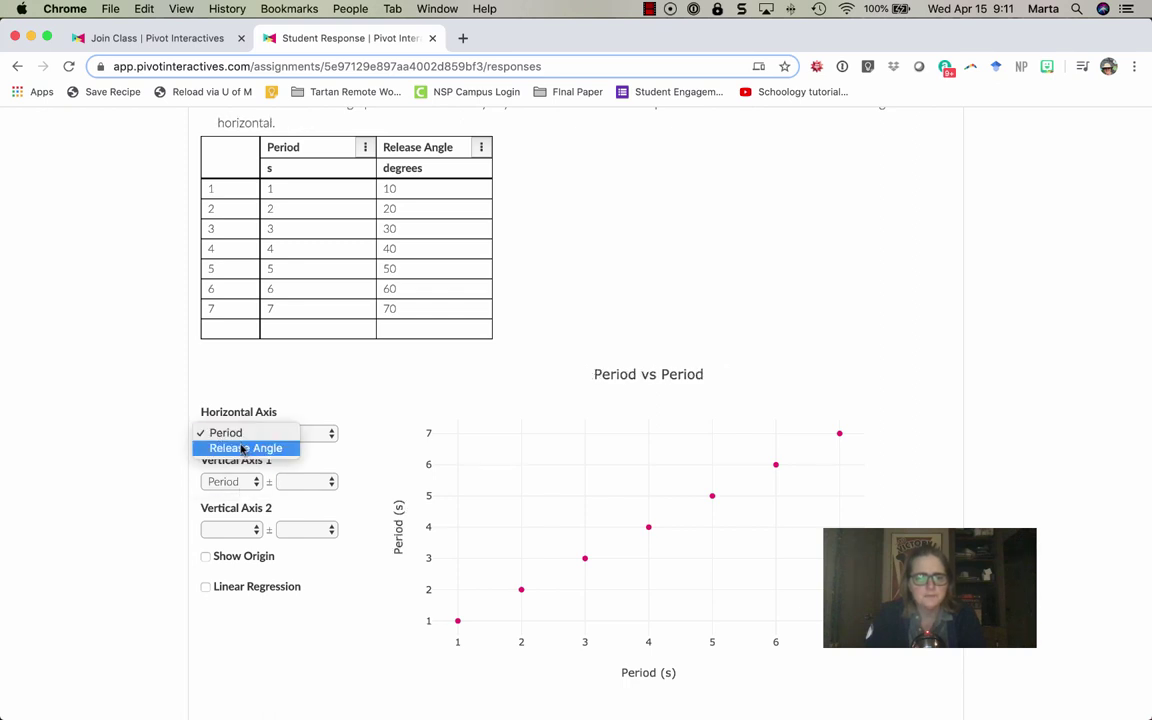
{"action": "left_click", "coordinate": [239, 449]}
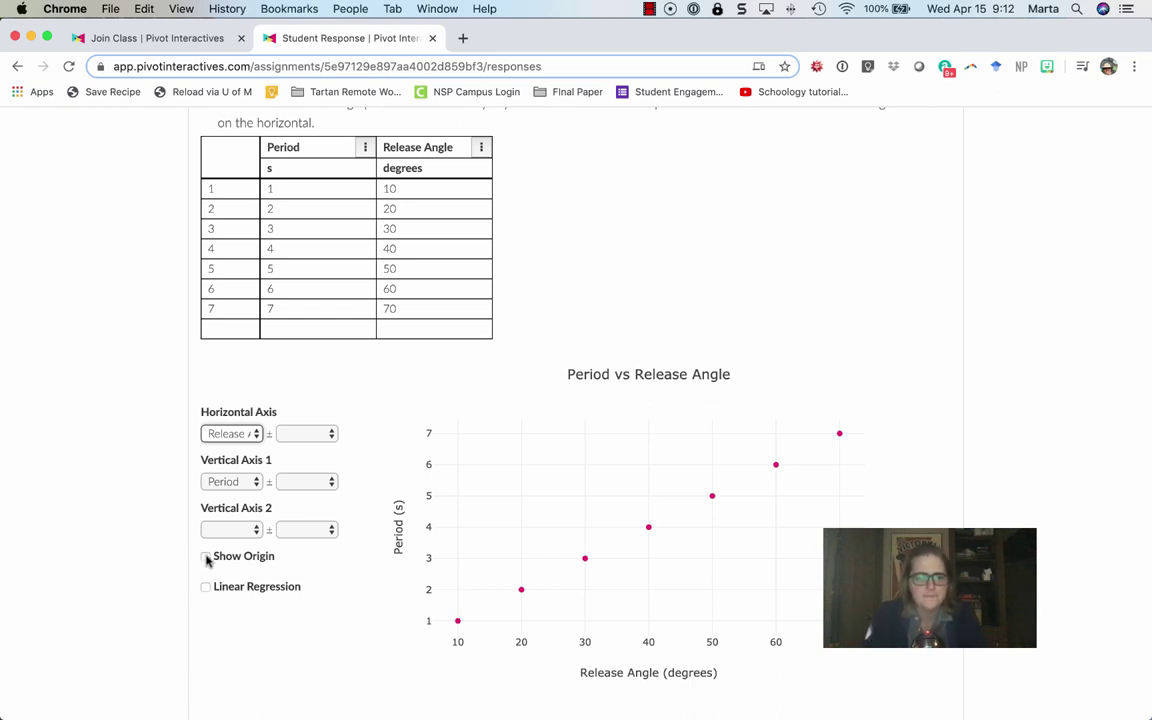
{"action": "left_click", "coordinate": [206, 557]}
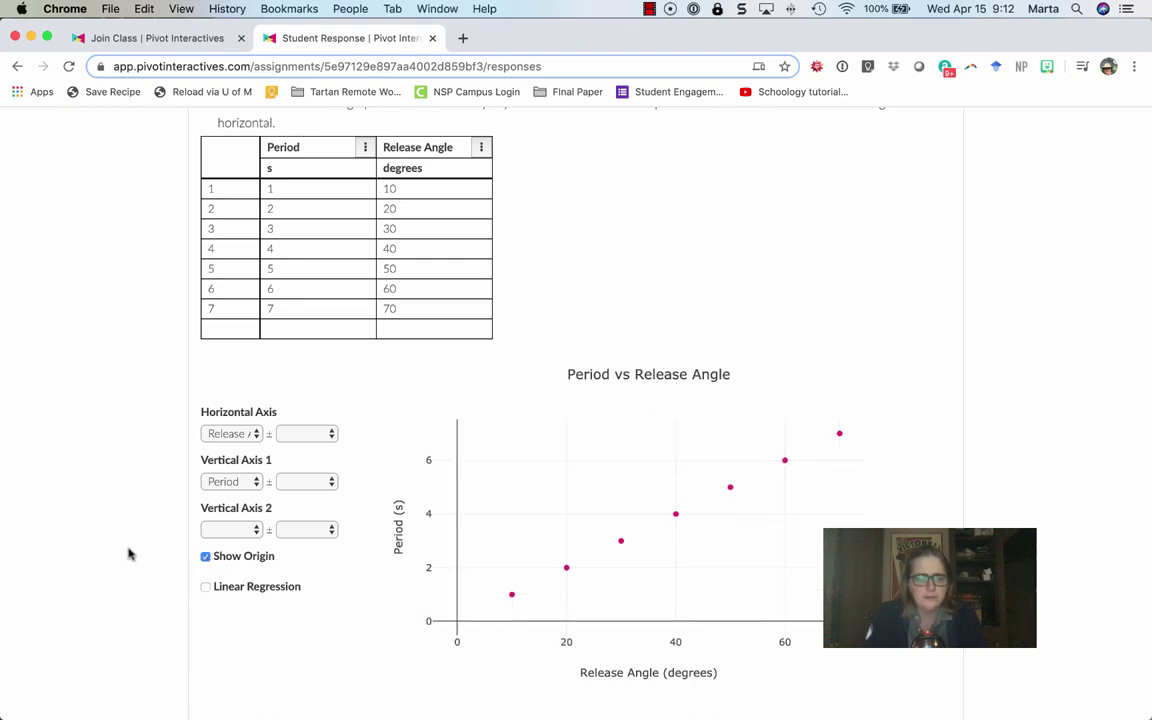
{"action": "scroll", "coordinate": [129, 550], "scroll_direction": "down", "scroll_amount": 2}
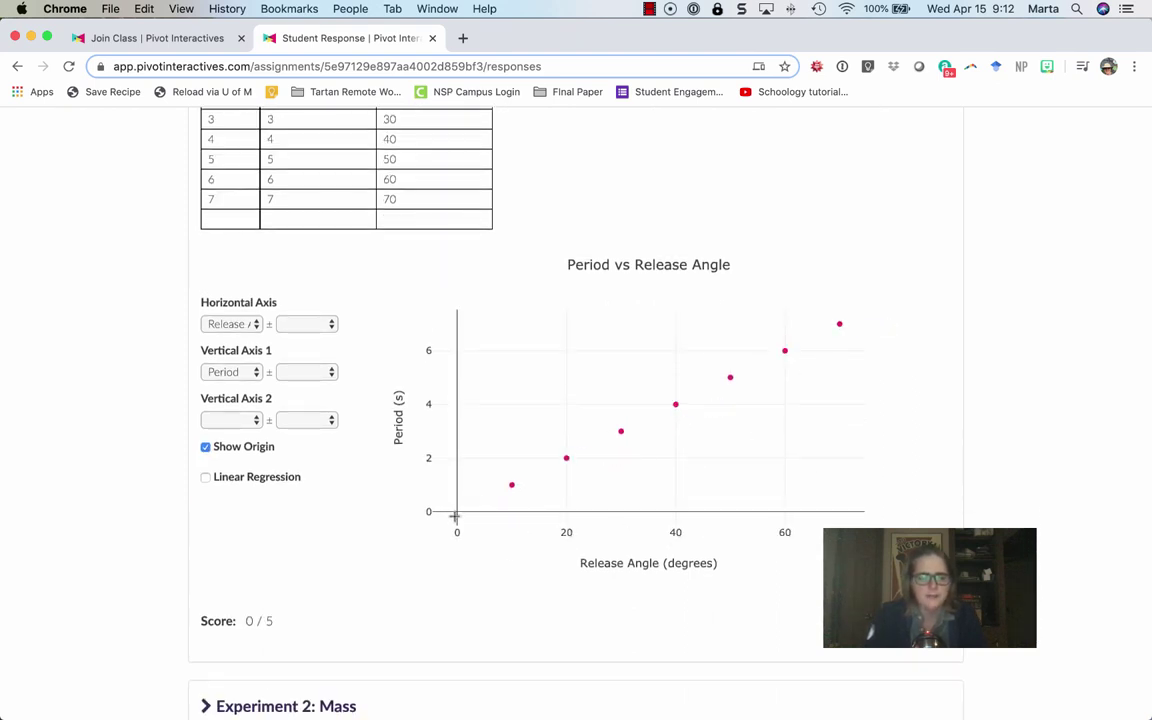
{"action": "left_click", "coordinate": [206, 478]}
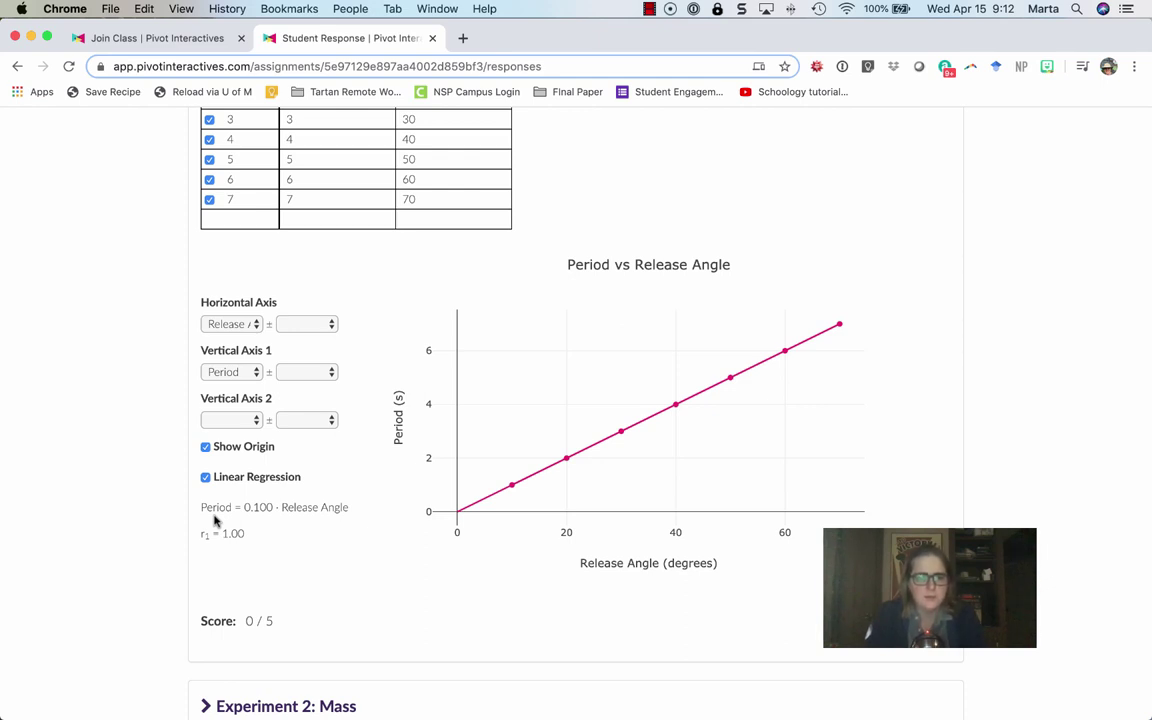
{"action": "scroll", "coordinate": [214, 520], "scroll_direction": "up", "scroll_amount": 3}
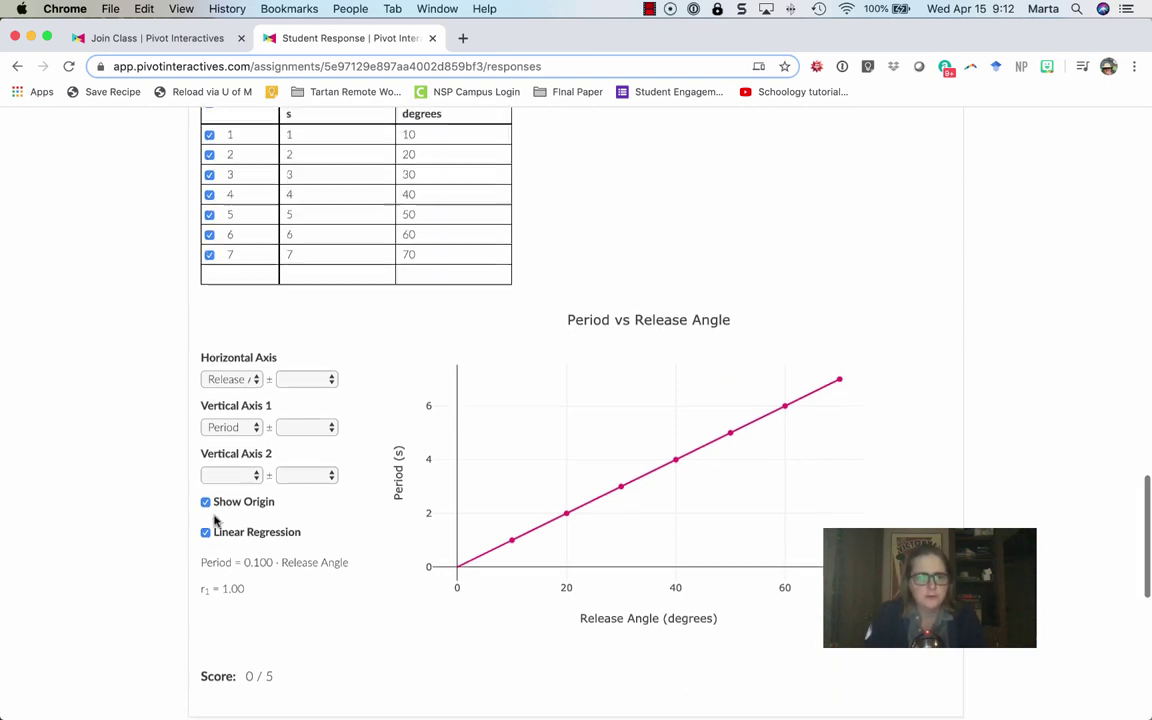
{"action": "scroll", "coordinate": [315, 122], "scroll_direction": "up", "scroll_amount": 1}
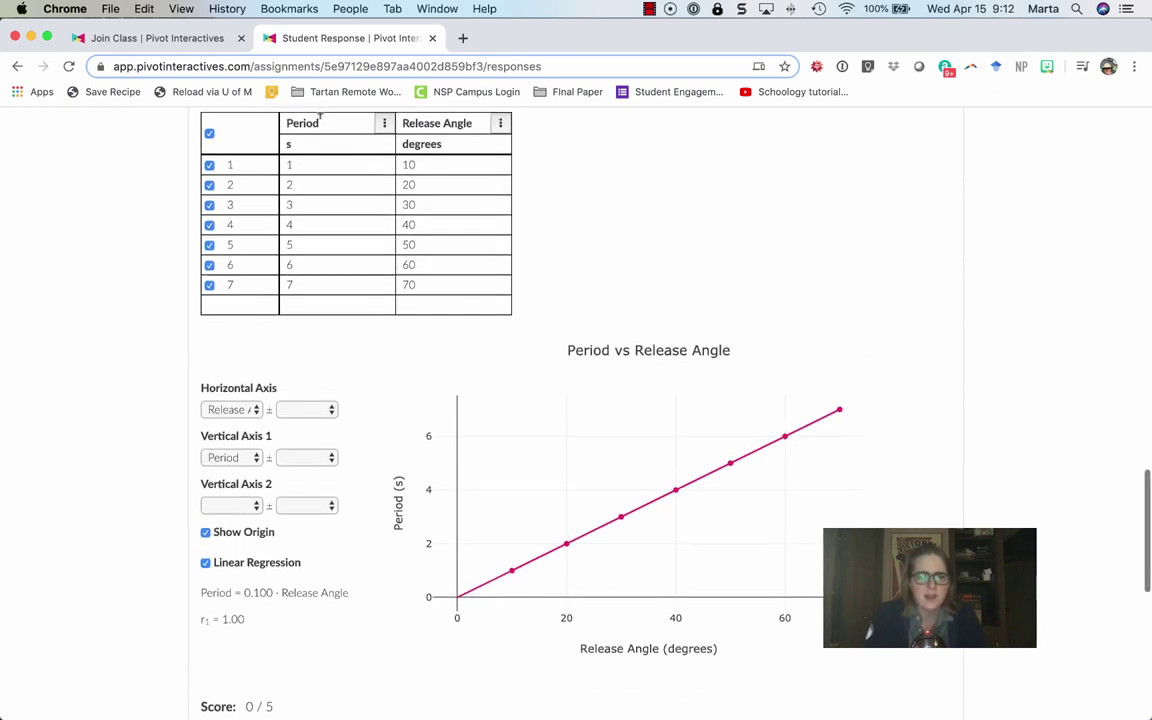
{"action": "scroll", "coordinate": [278, 646], "scroll_direction": "down", "scroll_amount": 1}
{"action": "scroll", "coordinate": [278, 646], "scroll_direction": "down", "scroll_amount": 1}
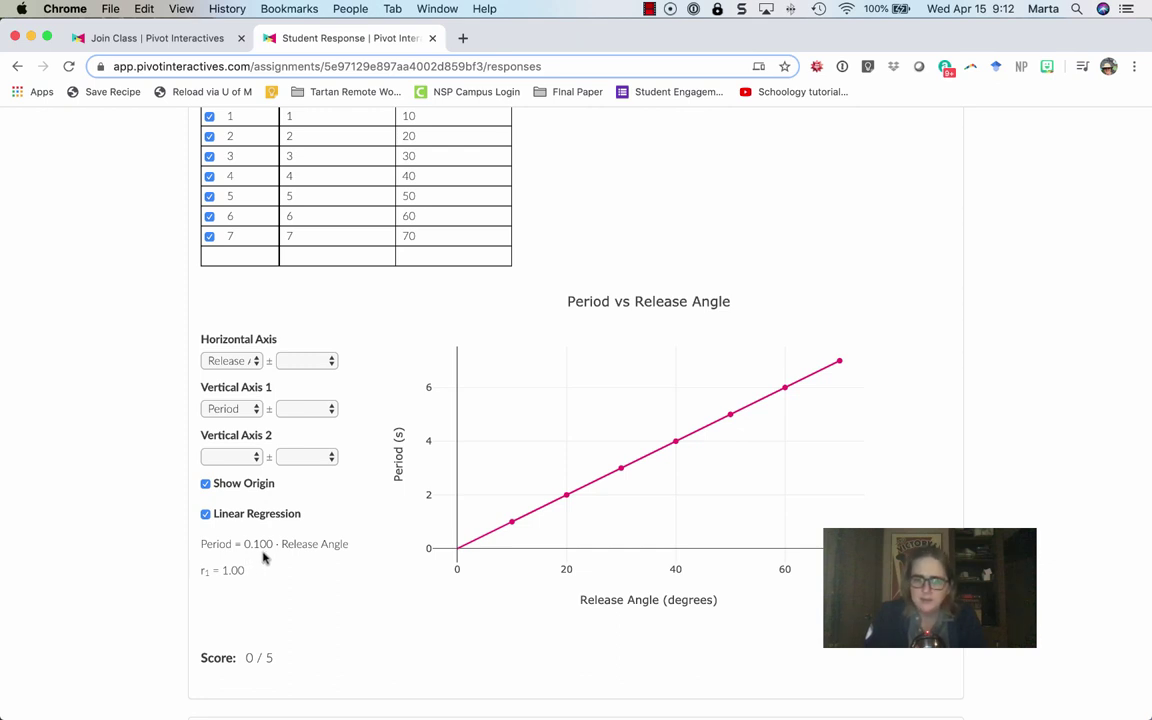
{"action": "scroll", "coordinate": [264, 558], "scroll_direction": "down", "scroll_amount": 3}
{"action": "scroll", "coordinate": [264, 558], "scroll_direction": "up", "scroll_amount": 2}
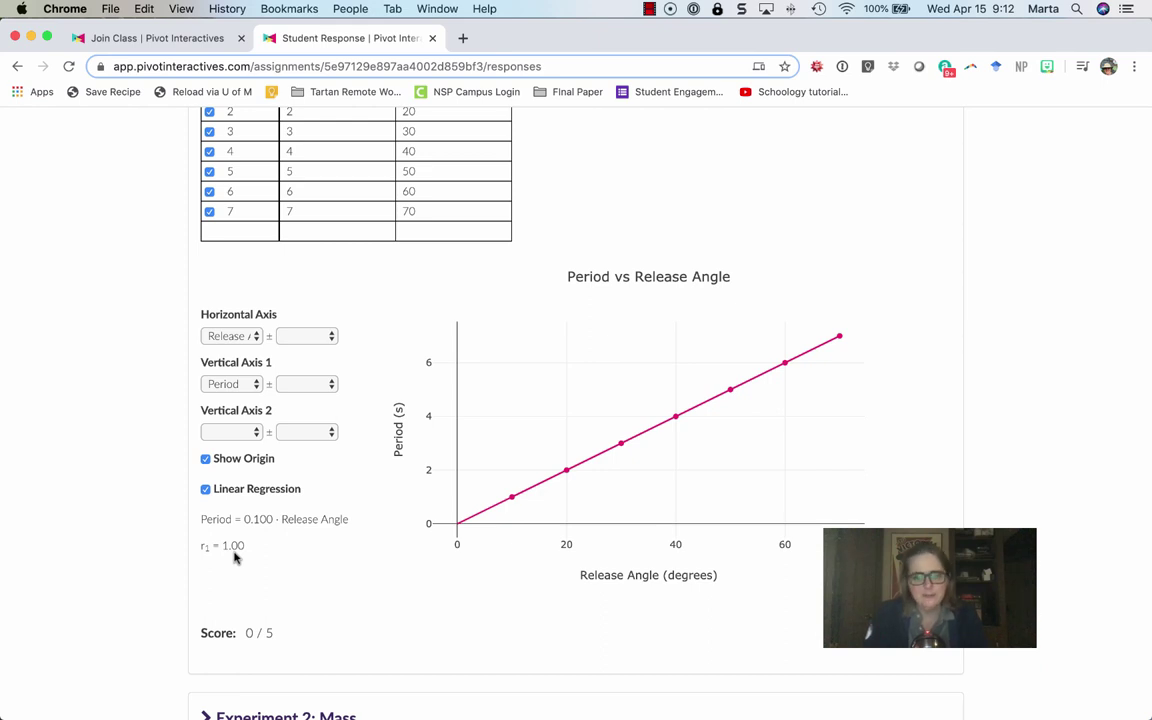
{"action": "scroll", "coordinate": [314, 532], "scroll_direction": "up", "scroll_amount": 5}
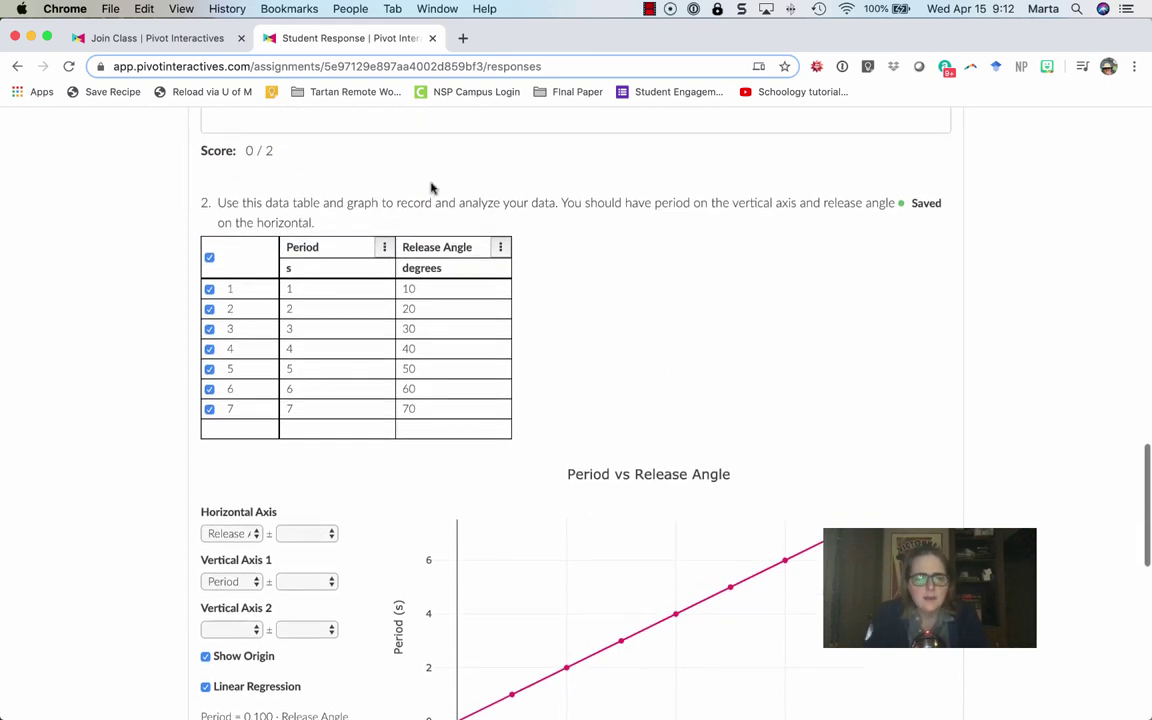
- Insert a New Column right of Release Angle with formula [Release Angle] ^ 2
{"action": "left_click", "coordinate": [502, 247]}
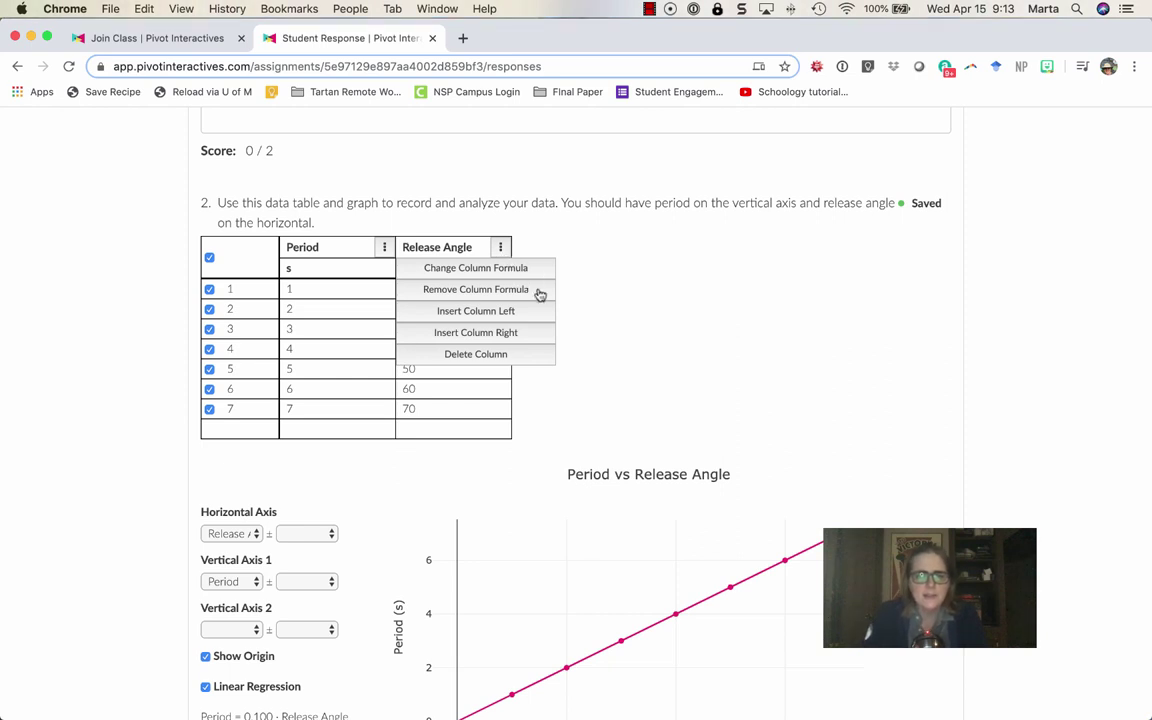
{"action": "left_click", "coordinate": [520, 334]}
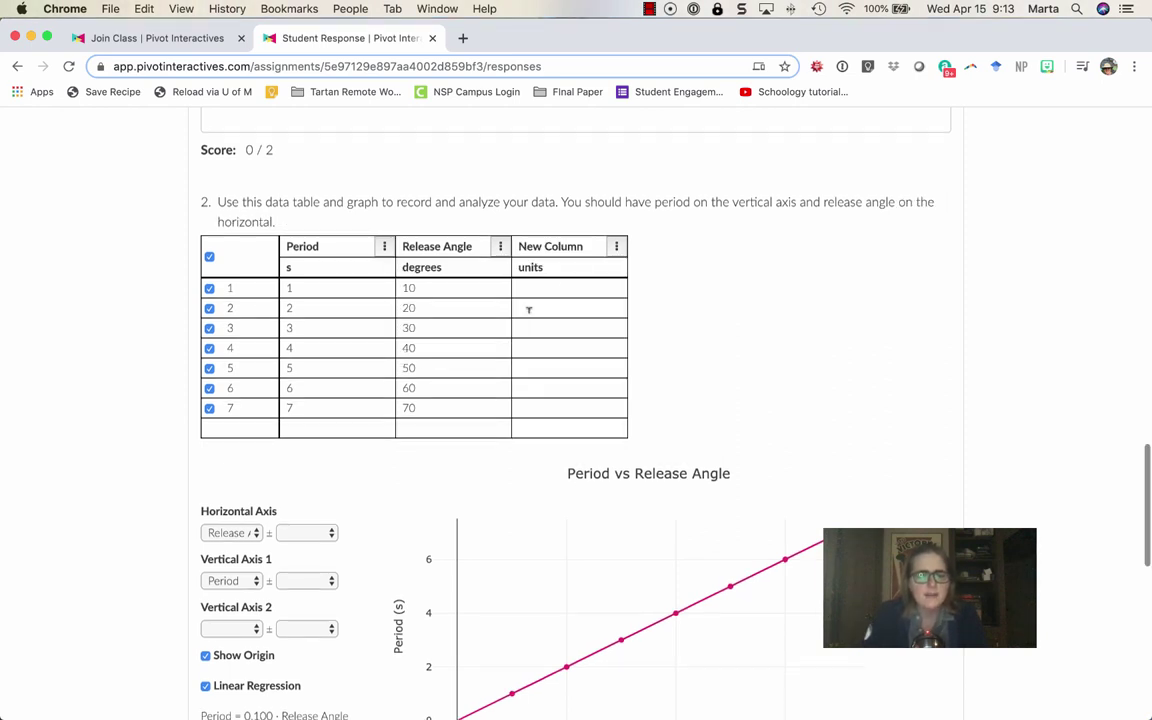
{"action": "left_click", "coordinate": [617, 247]}
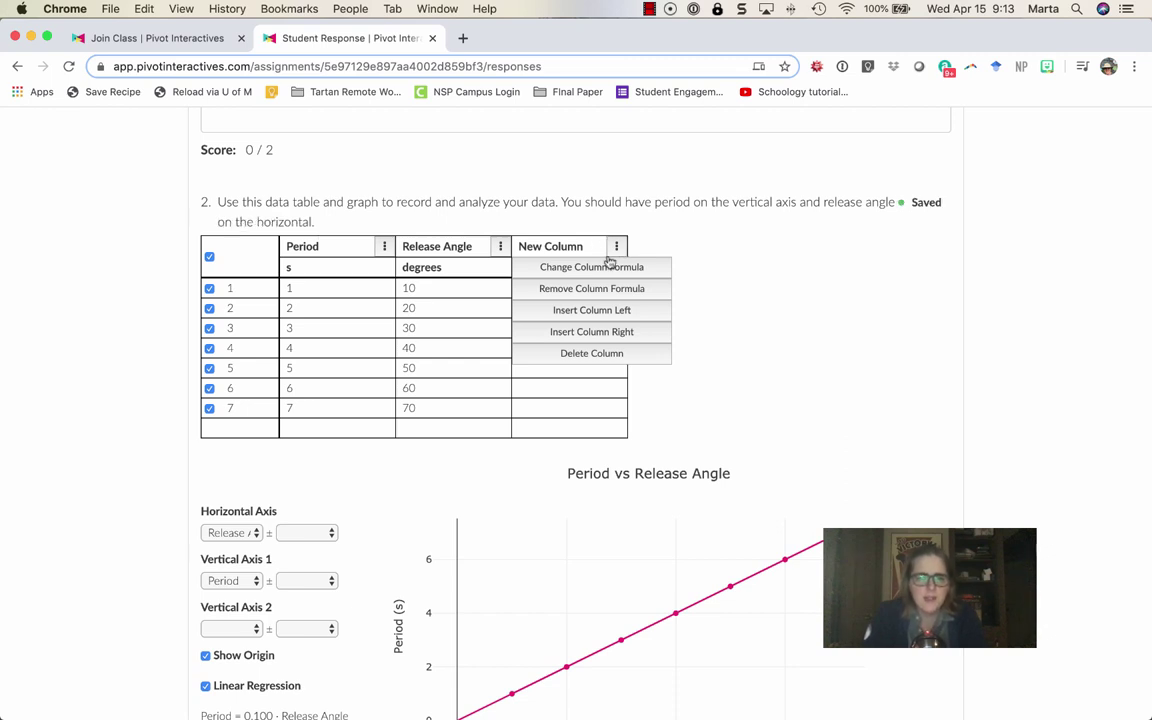
{"action": "left_click", "coordinate": [611, 268]}
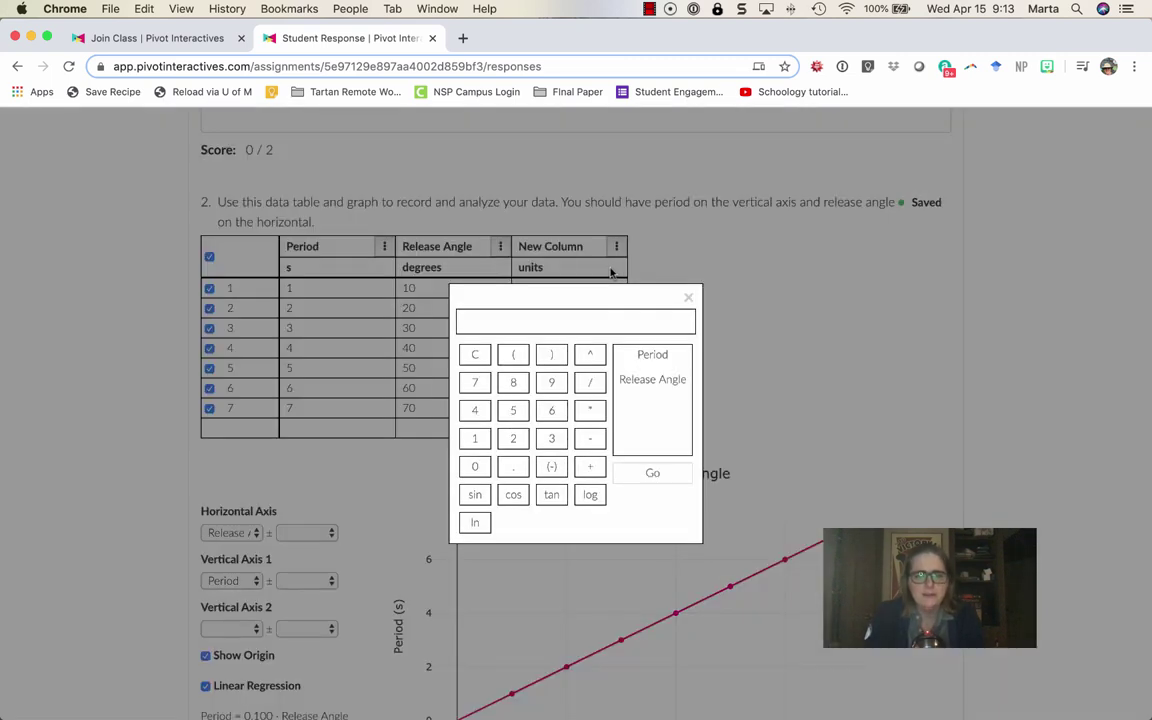
{"action": "left_click", "coordinate": [632, 383]}
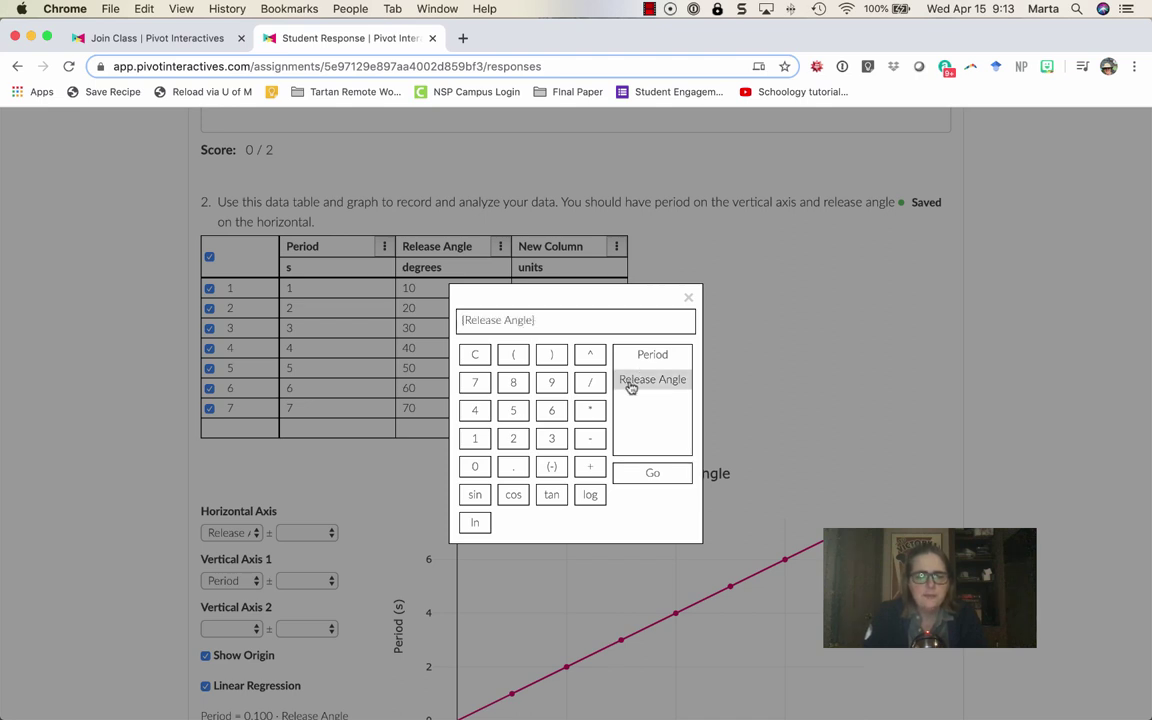
{"action": "left_click", "coordinate": [591, 360]}
{"action": "left_click", "coordinate": [513, 438]}
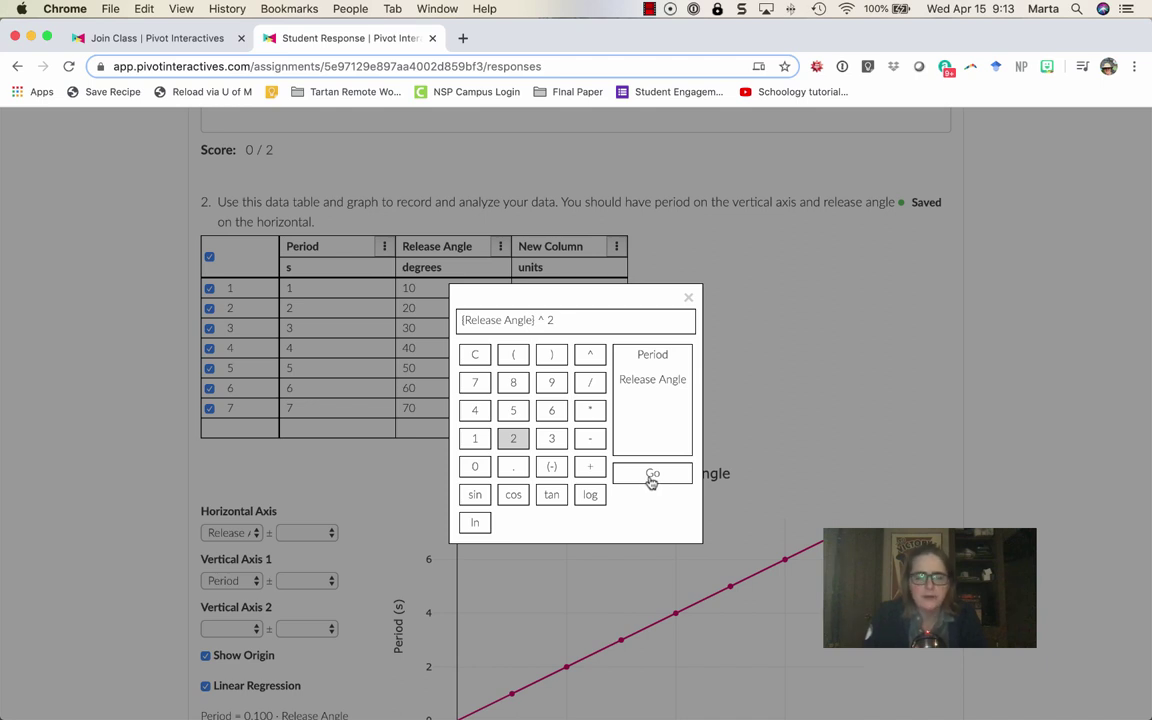
{"action": "left_click", "coordinate": [651, 476]}
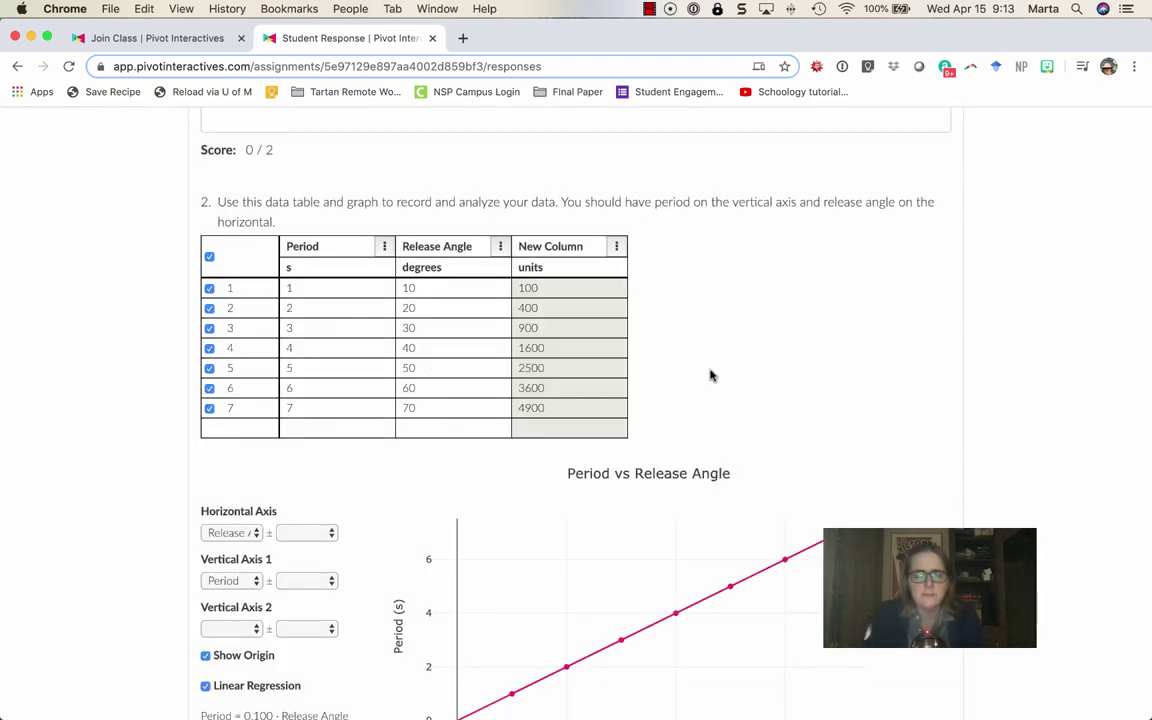
- Enter row 8 with Period 8 and Release Angle 80, giving 6400
{"action": "left_click", "coordinate": [344, 422]}
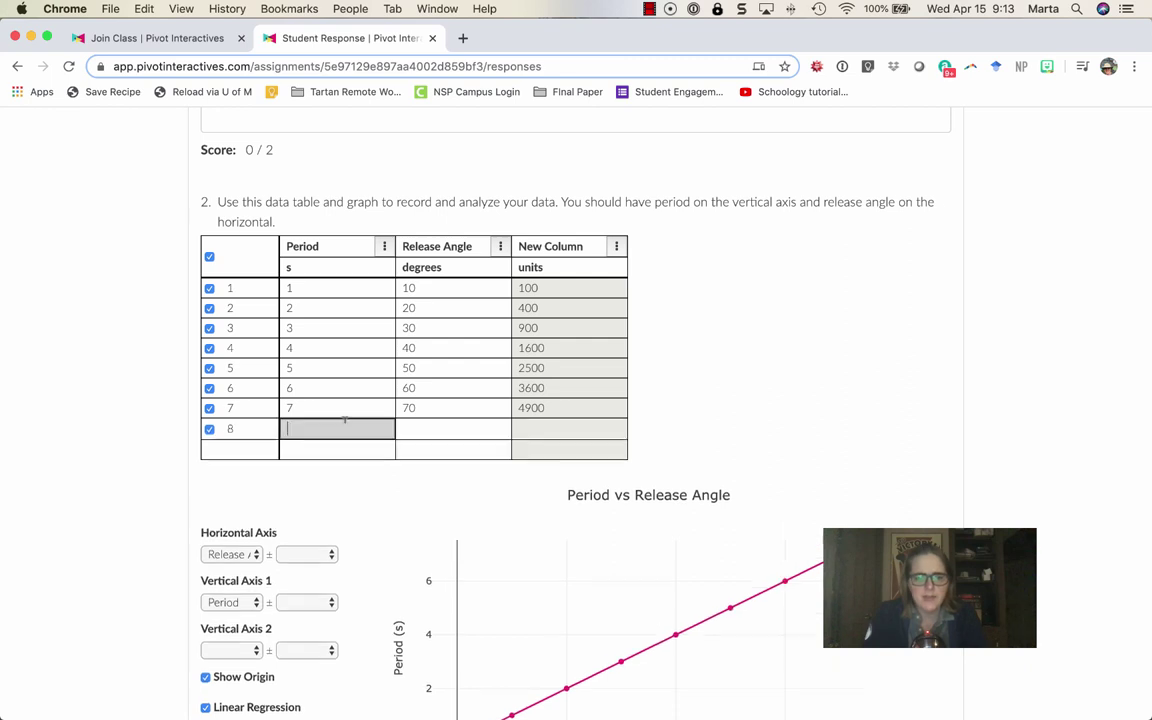
{"action": "scroll", "coordinate": [344, 422], "scroll_direction": "down", "scroll_amount": 1}
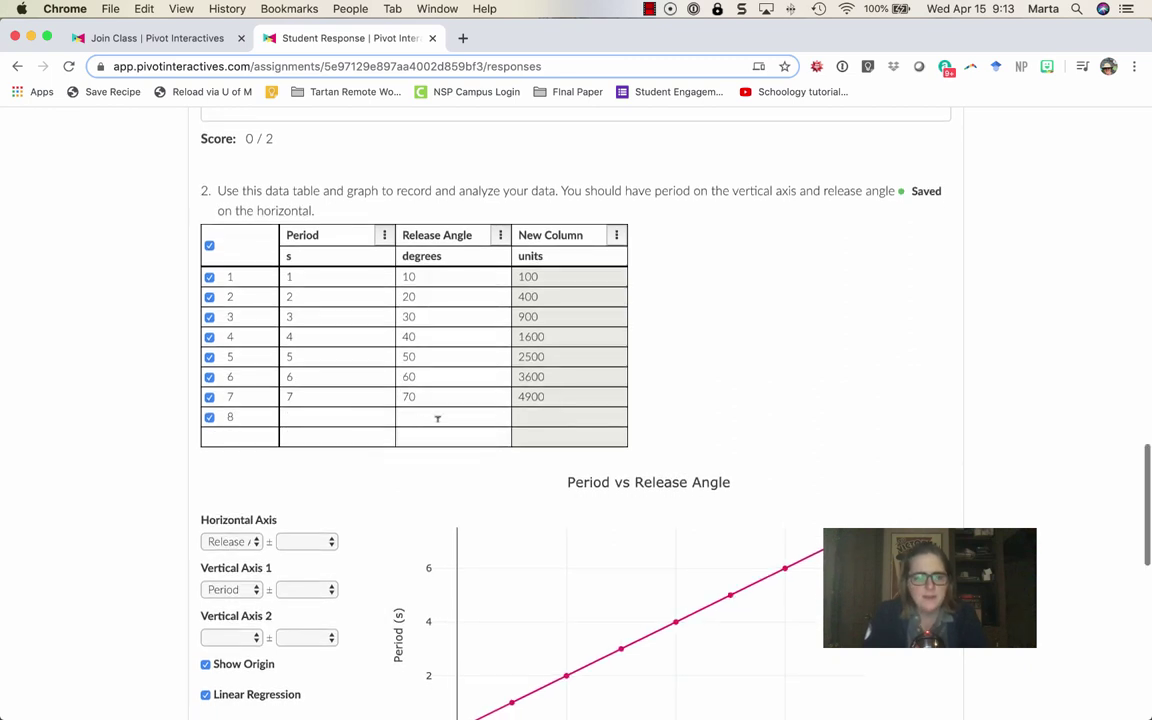
{"action": "left_click", "coordinate": [326, 407]}
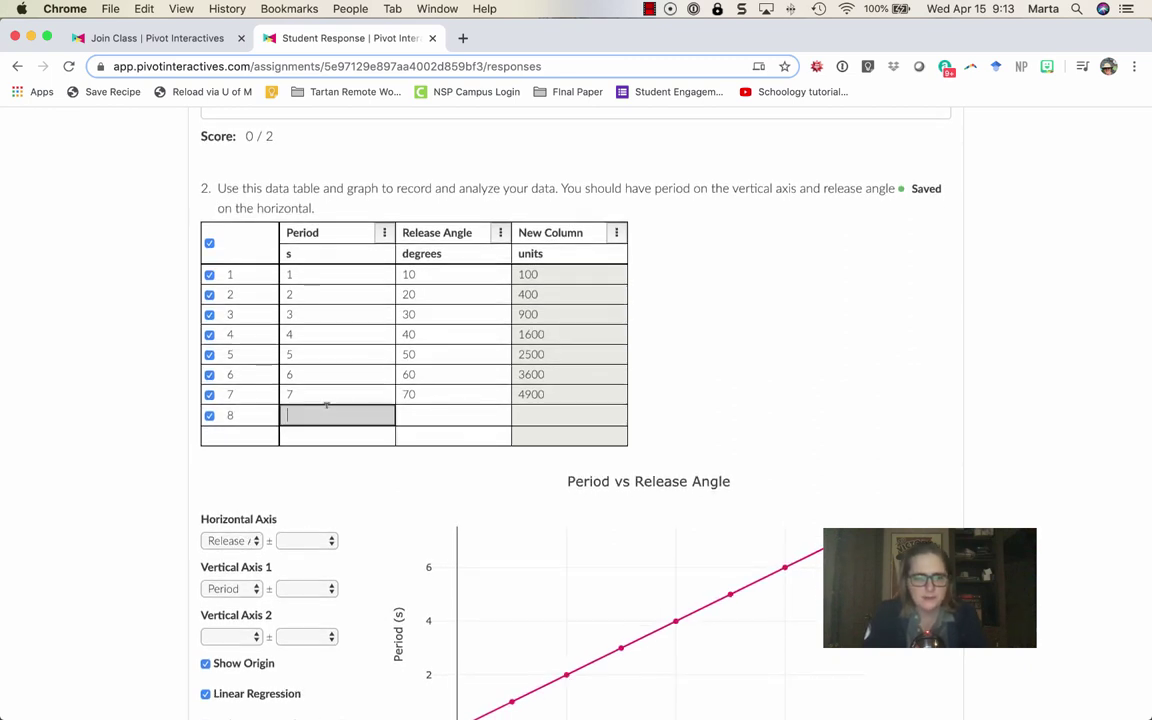
{"action": "scroll", "coordinate": [340, 407], "scroll_direction": "down", "scroll_amount": 1}
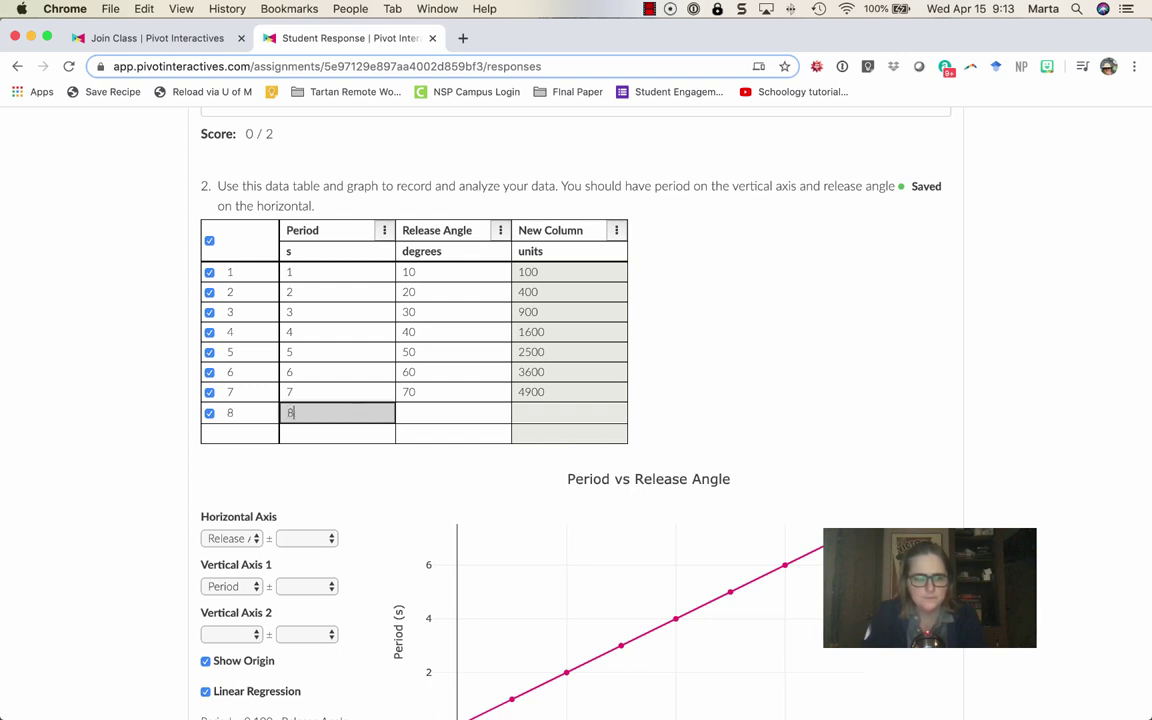
{"action": "left_click", "coordinate": [413, 411]}
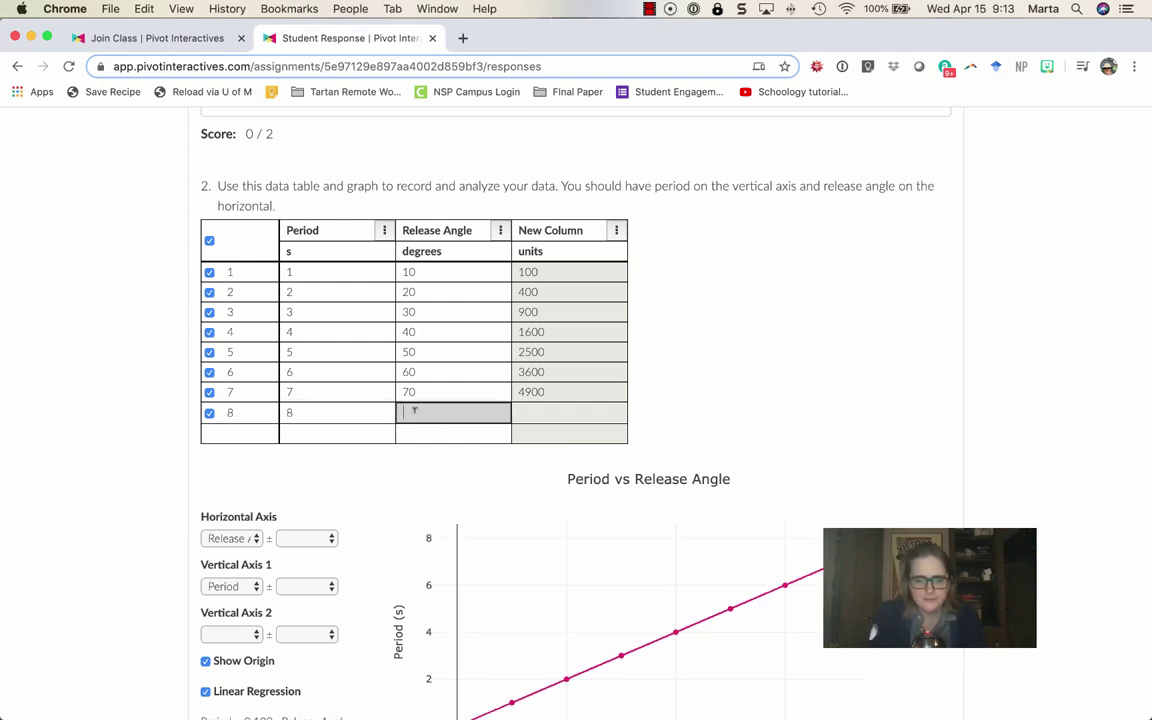
{"action": "type", "text": "80"}
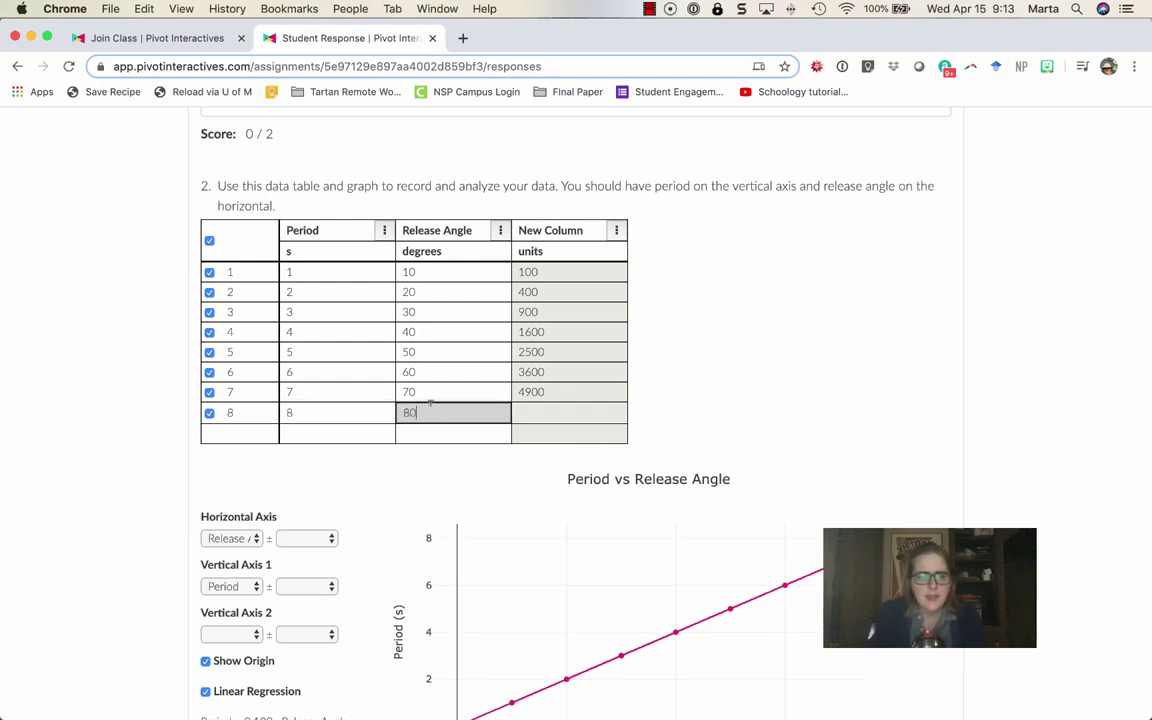
{"action": "left_click", "coordinate": [668, 407]}
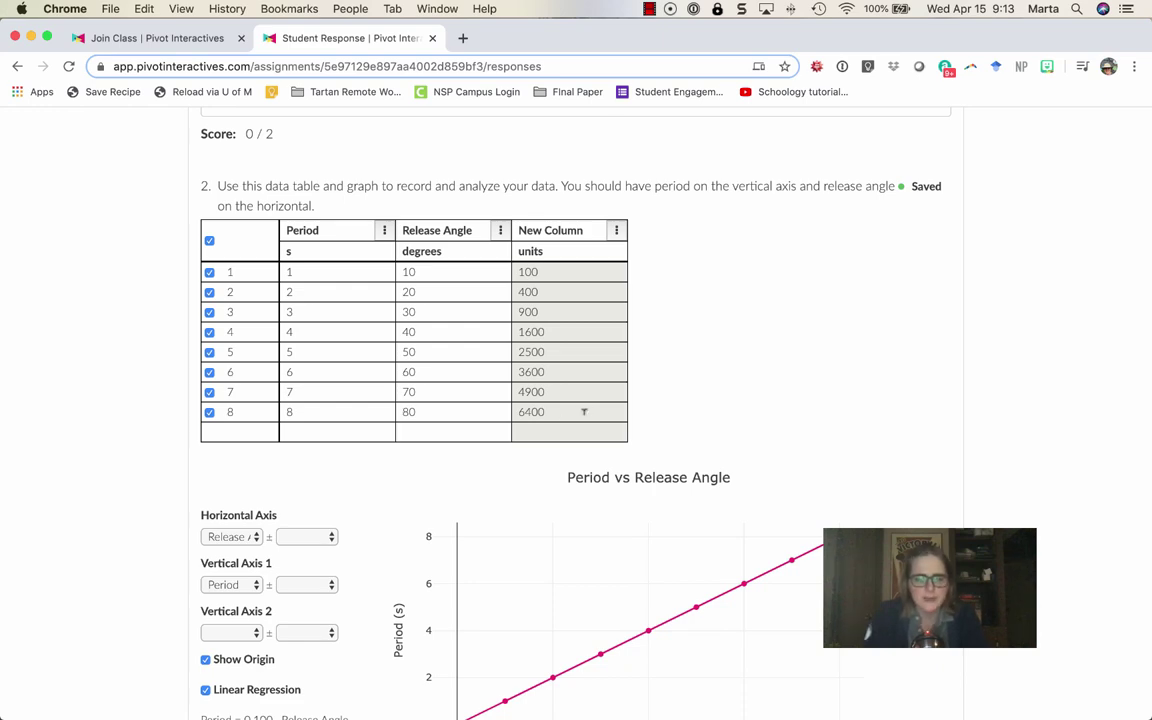
{"action": "scroll", "coordinate": [586, 409], "scroll_direction": "down", "scroll_amount": 1}
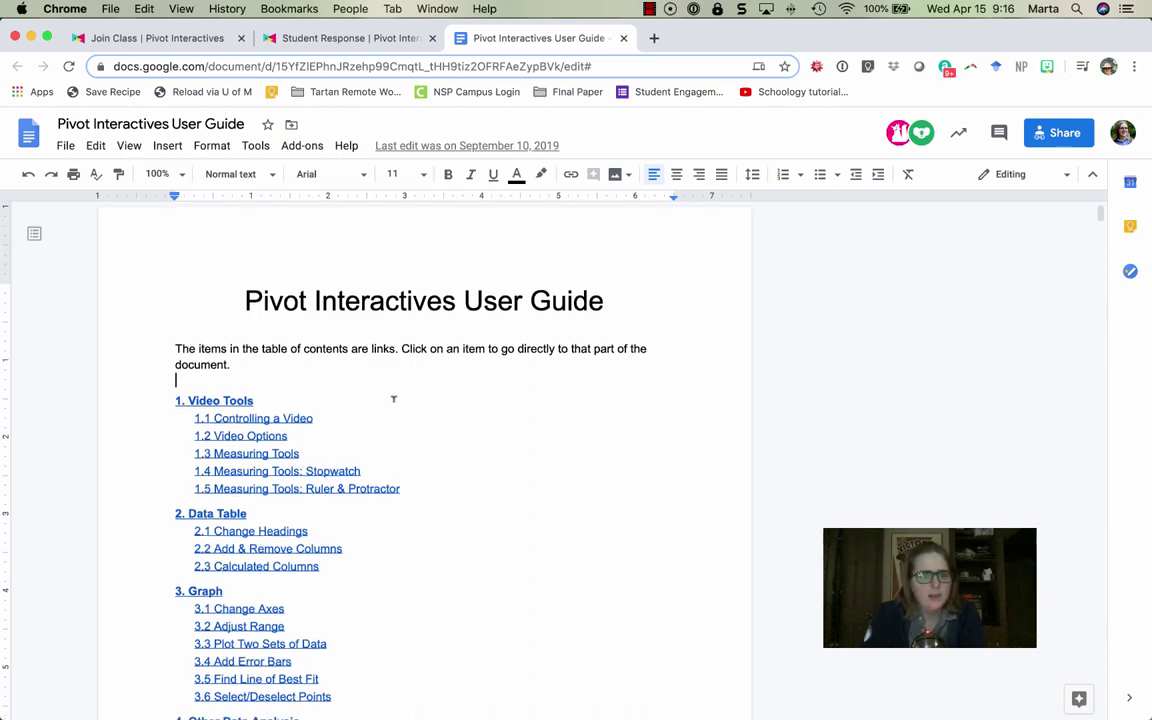
- Follow the 2. Data Table contents link and read down to 2.2 Add & Remove Columns
{"action": "scroll", "coordinate": [393, 399], "scroll_direction": "down", "scroll_amount": 3}
{"action": "left_click", "coordinate": [225, 390]}
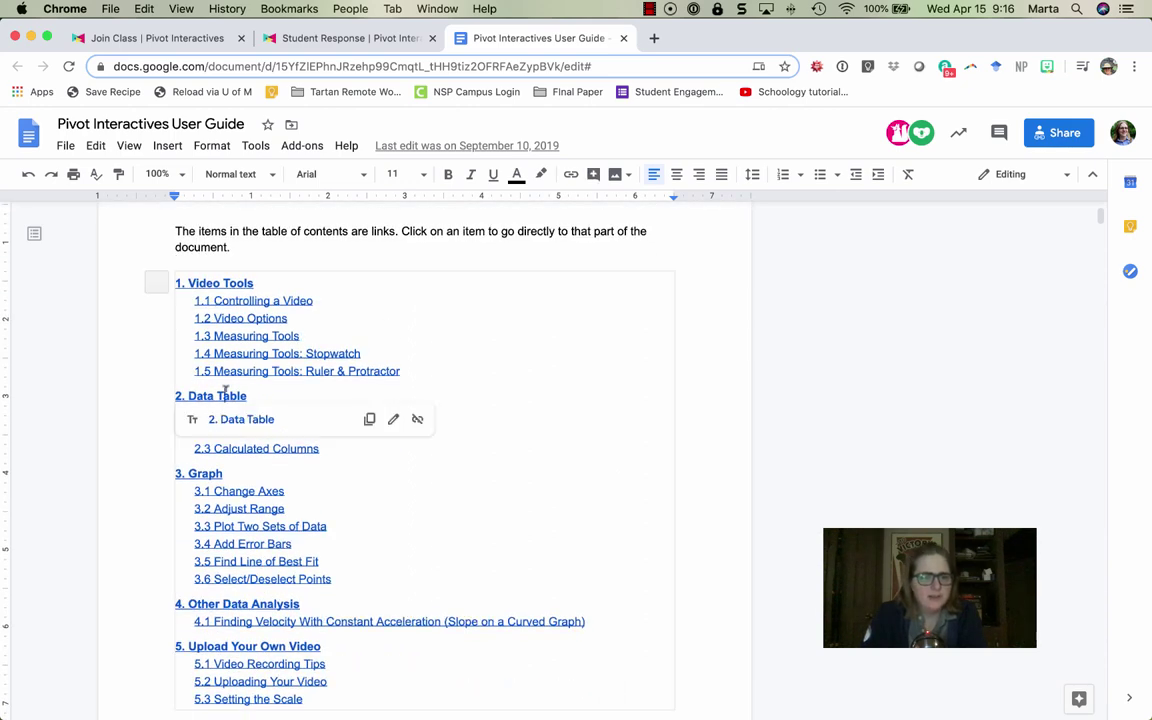
{"action": "left_click", "coordinate": [232, 419]}
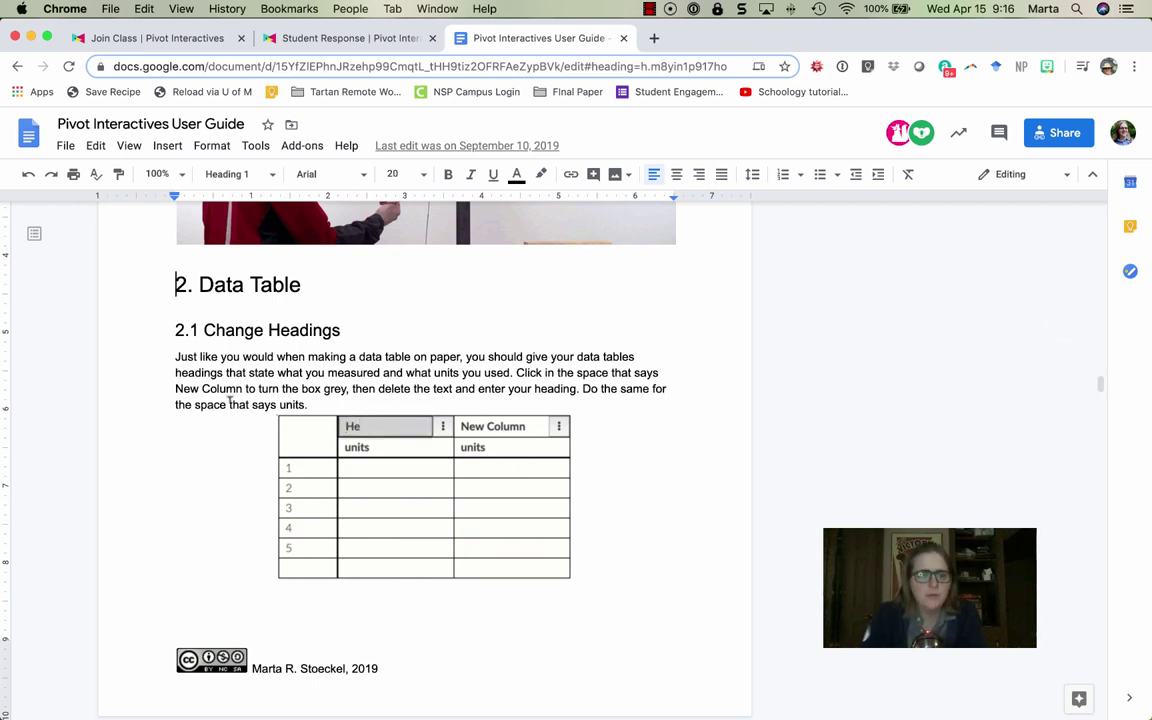
{"action": "scroll", "coordinate": [166, 450], "scroll_direction": "down", "scroll_amount": 1}
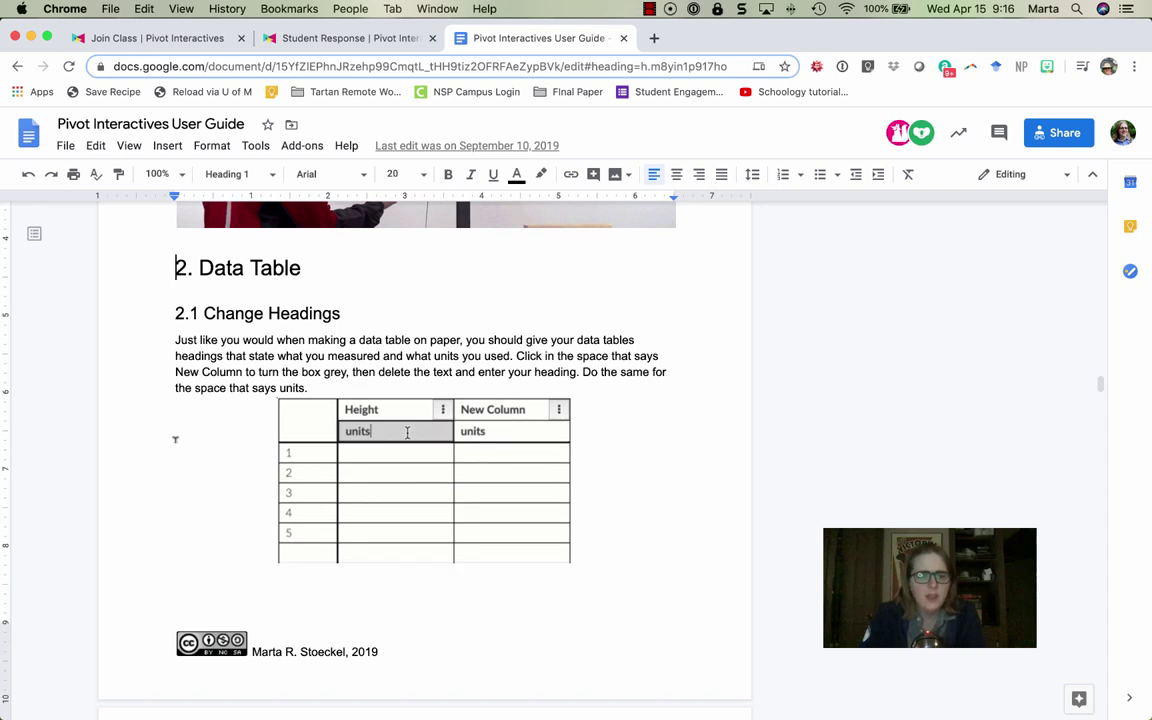
{"action": "scroll", "coordinate": [175, 439], "scroll_direction": "down", "scroll_amount": 6}
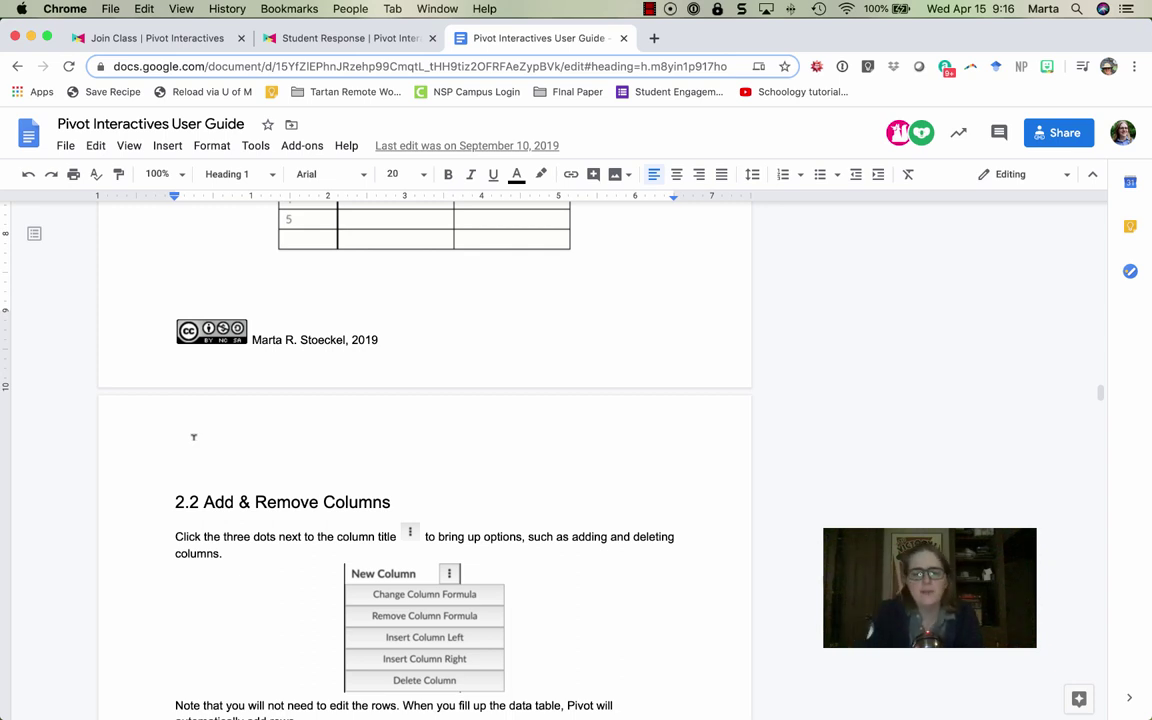
{"action": "scroll", "coordinate": [230, 432], "scroll_direction": "down", "scroll_amount": 5}
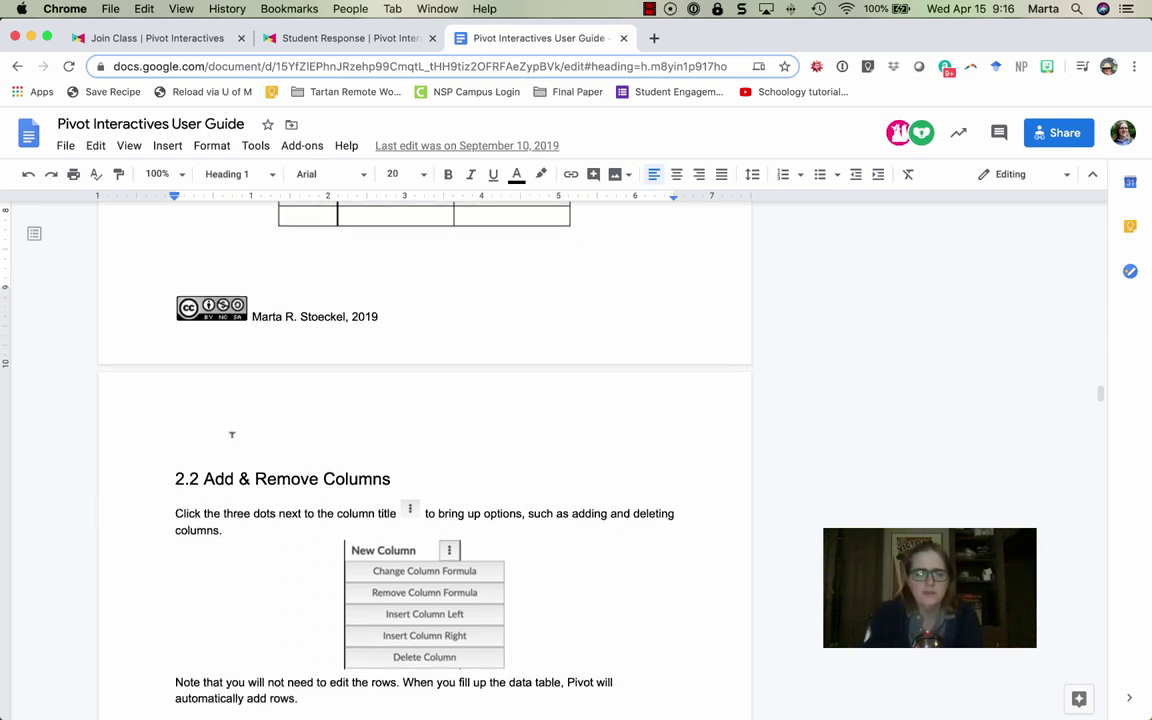